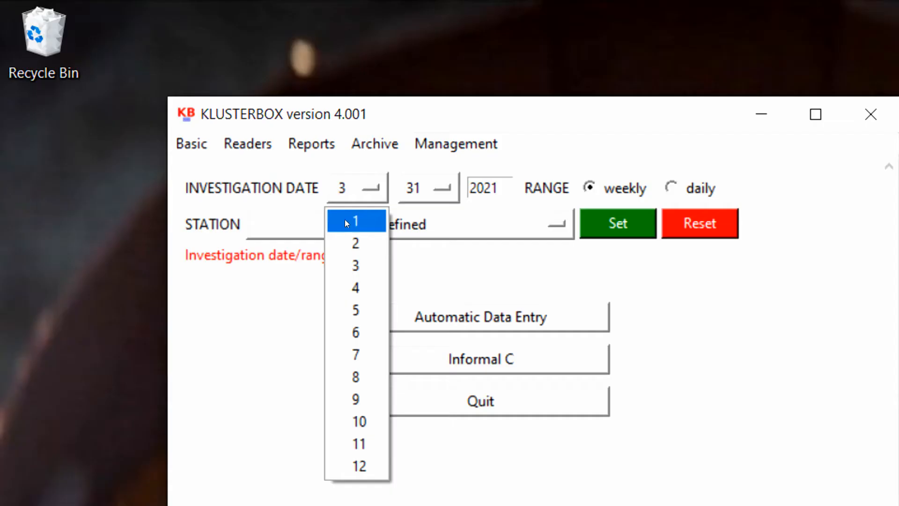
Step: Set the investigation date to 1/4/2020 with a weekly range for the Klusterville station and apply it
left_click(172, 111)
left_click(215, 95)
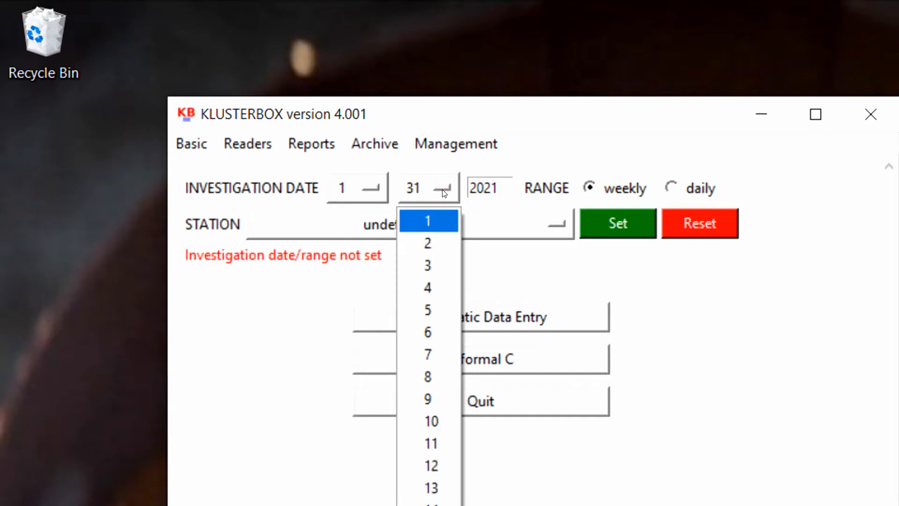
left_click(427, 287)
left_click(498, 189)
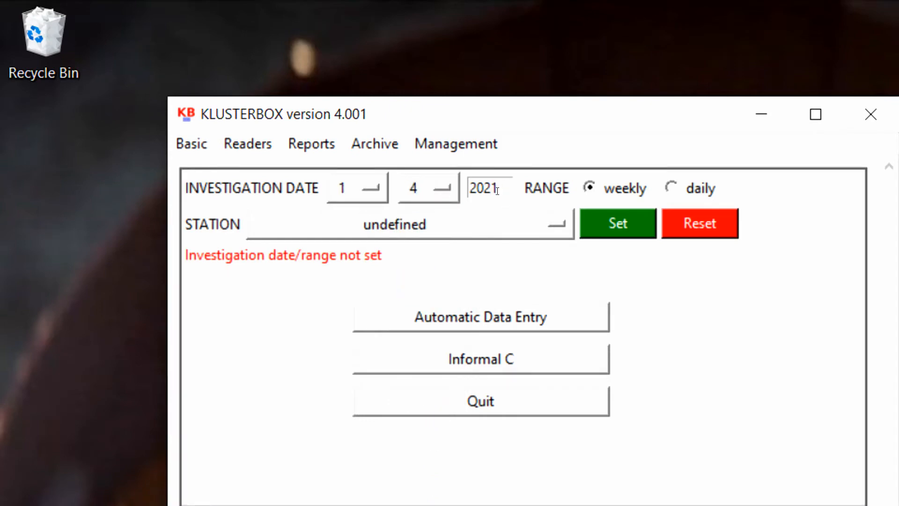
key("BackSpace")
type("0")
left_click(406, 230)
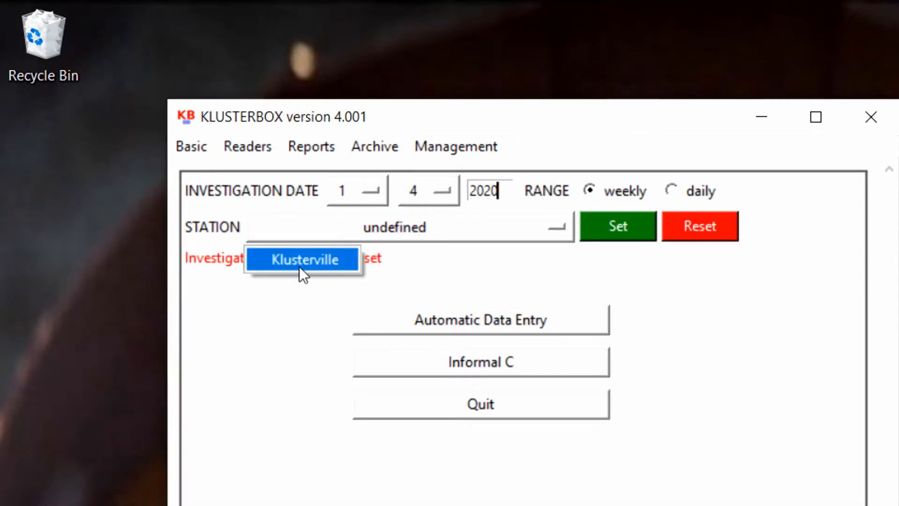
left_click(299, 277)
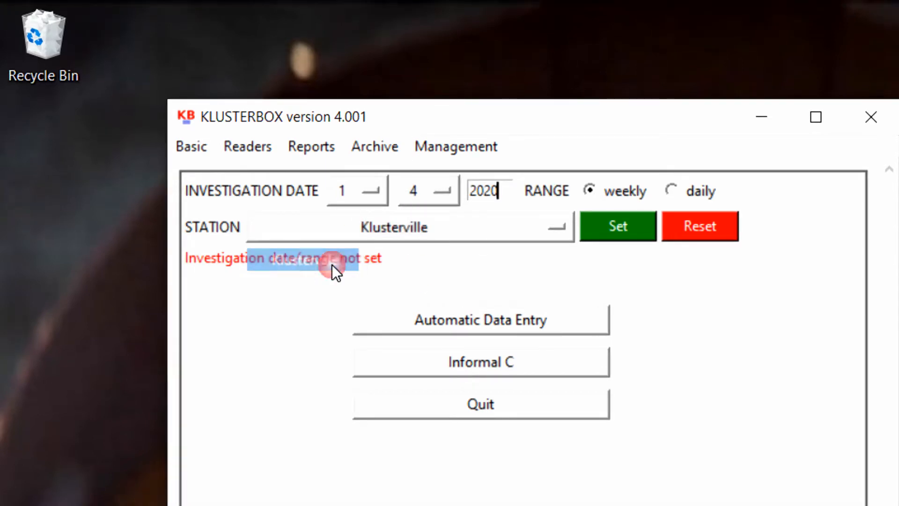
left_click(613, 224)
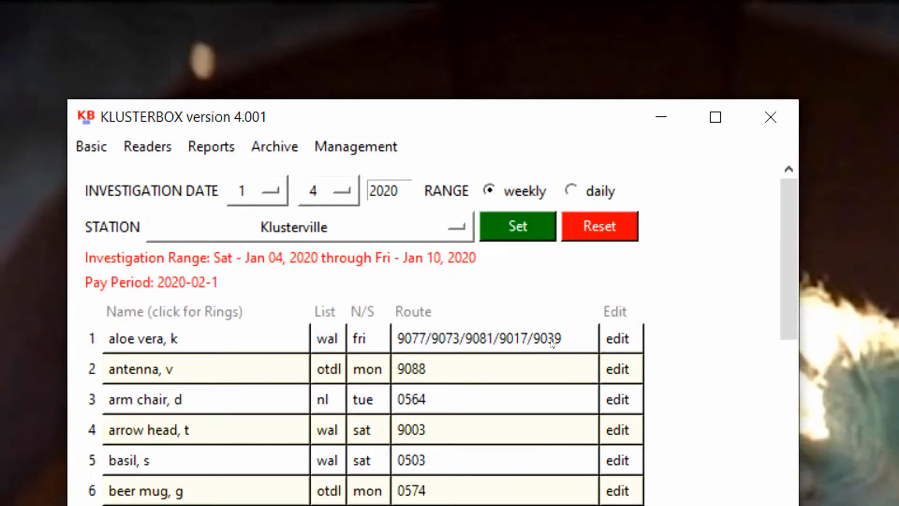
Step: Change the first carrier's list status to OTDL and apply the edit
left_click(616, 339)
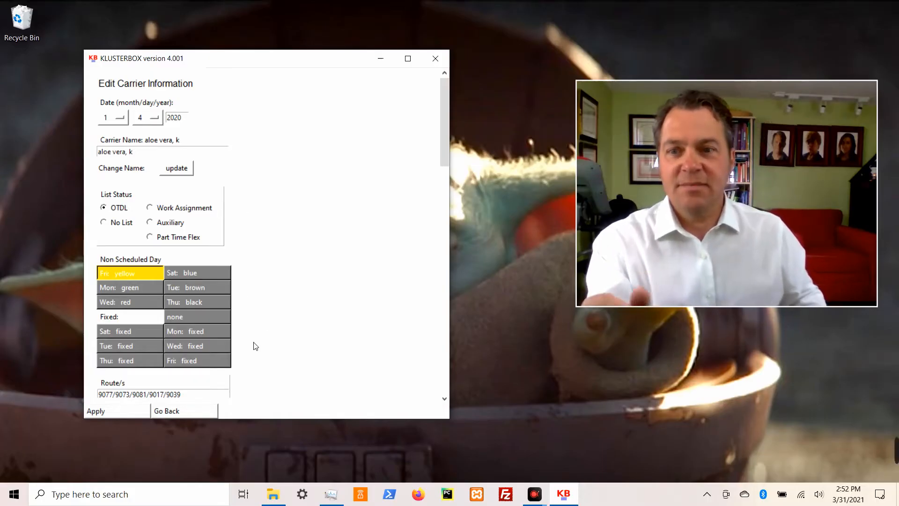
left_click(135, 411)
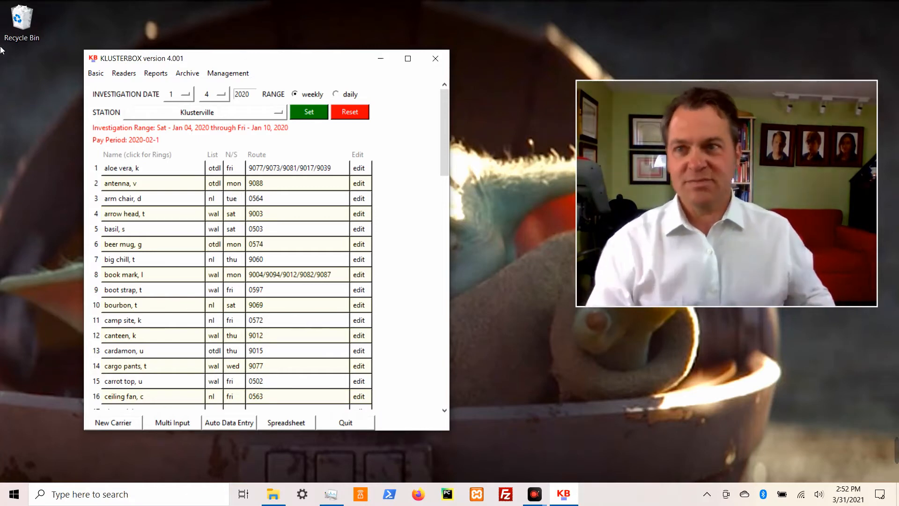
Step: Generate the Mandates Spreadsheet for the investigation week and open it in LibreOffice Calc
left_click(98, 75)
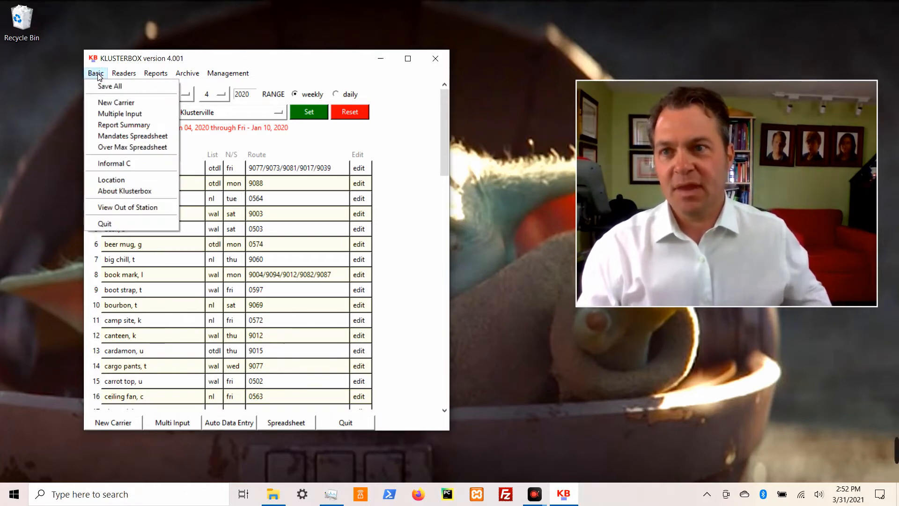
left_click(96, 137)
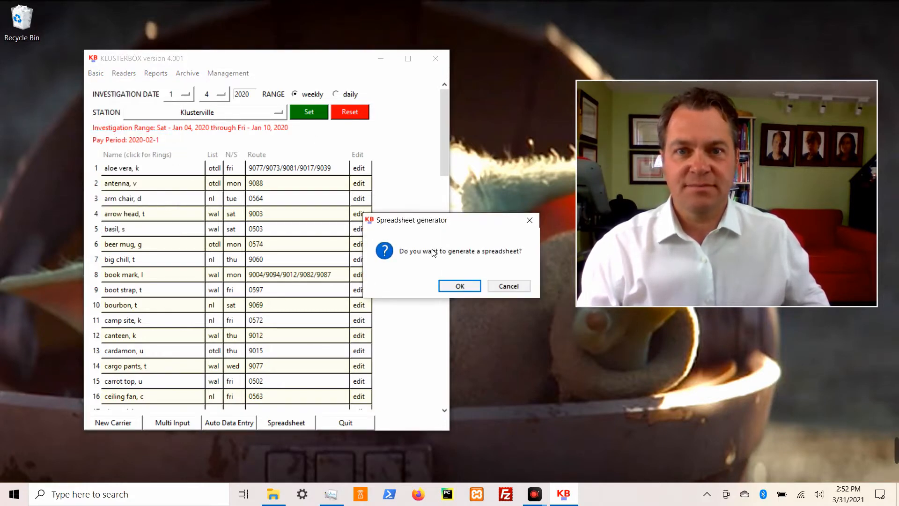
left_click(461, 286)
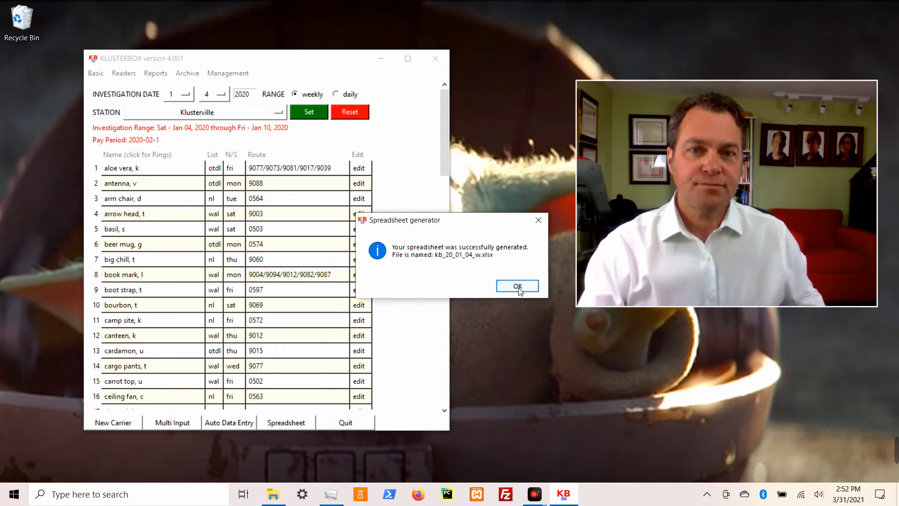
left_click(518, 287)
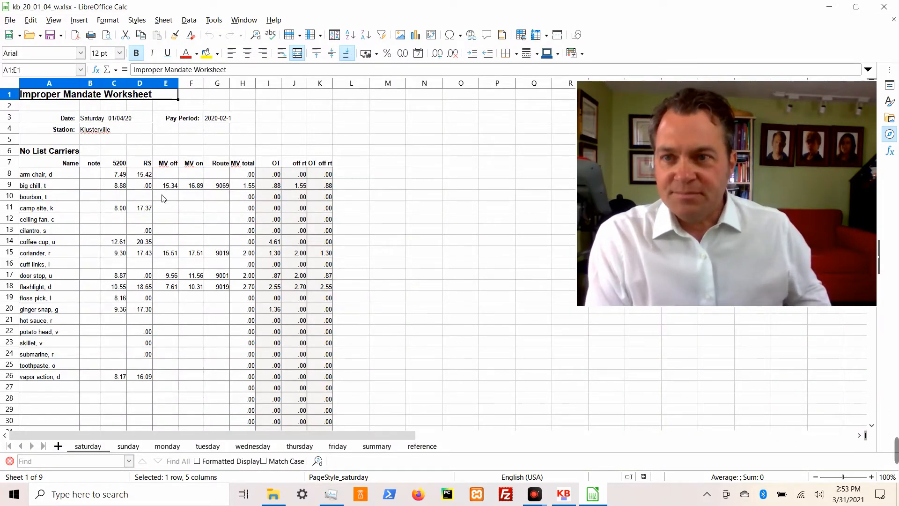
Step: Look through the Improper Mandate Worksheet's daily sheets for Saturday, Wednesday, Thursday and Friday and its summary sheet
scroll(161, 196, "down", 1)
scroll(161, 195, "up", 1)
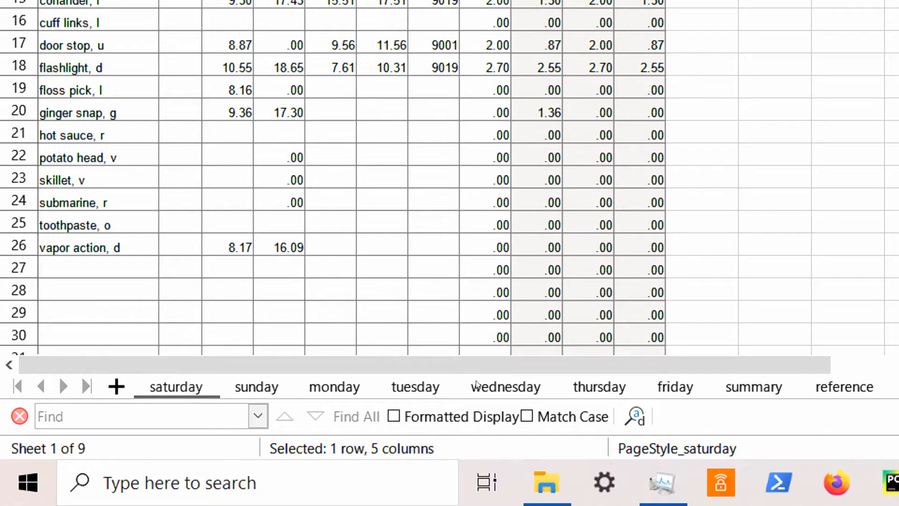
left_click(524, 387)
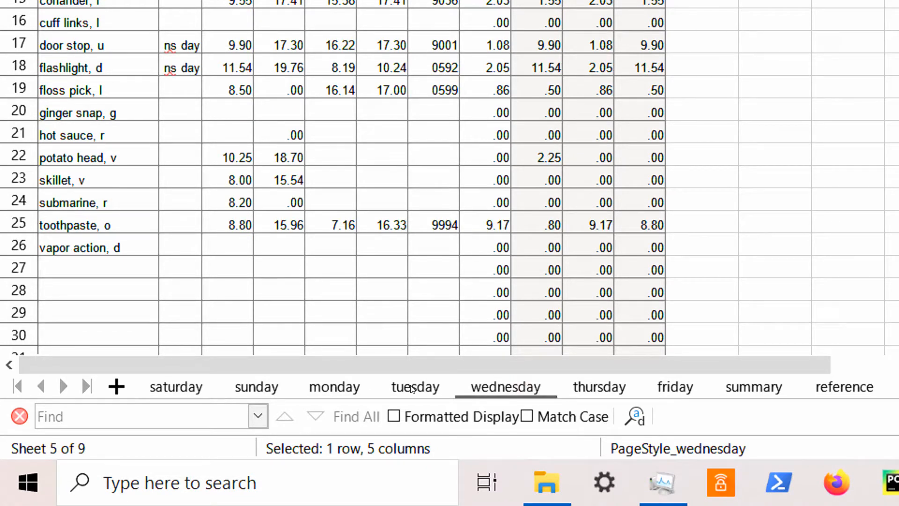
left_click(598, 387)
left_click(679, 387)
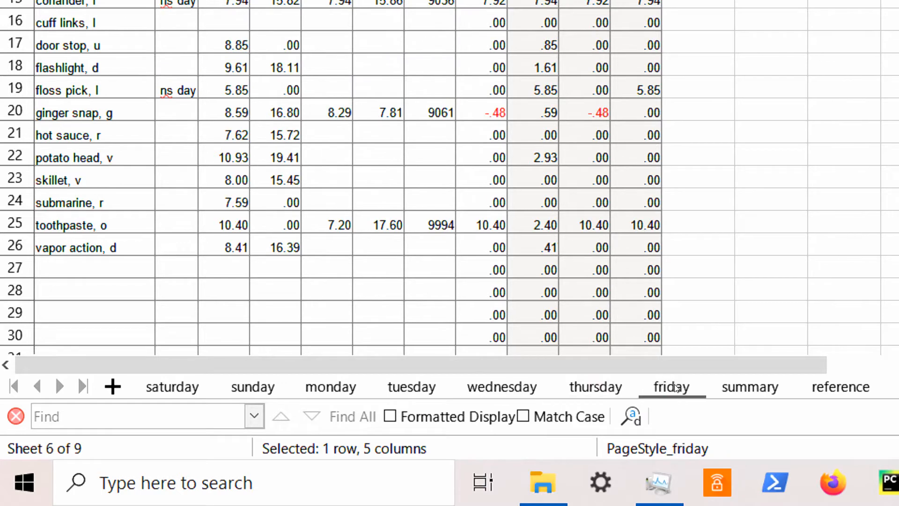
left_click(752, 387)
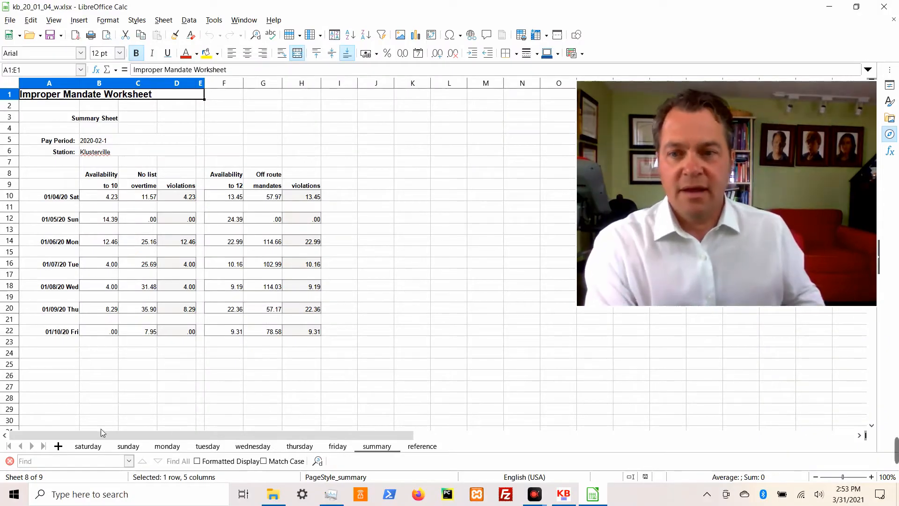
Step: Review the No List, Work Assignment and Overtime Desired List carrier sections on the saturday sheet
left_click(92, 447)
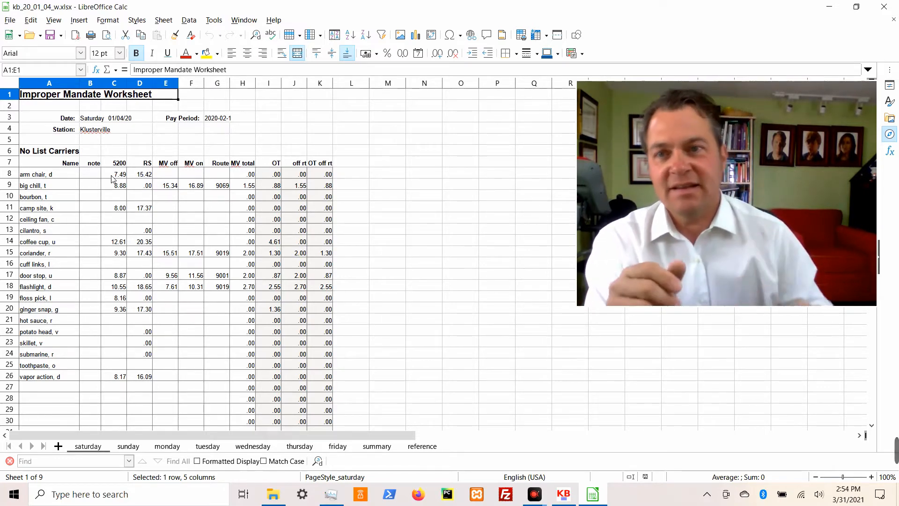
scroll(111, 182, "down", 12)
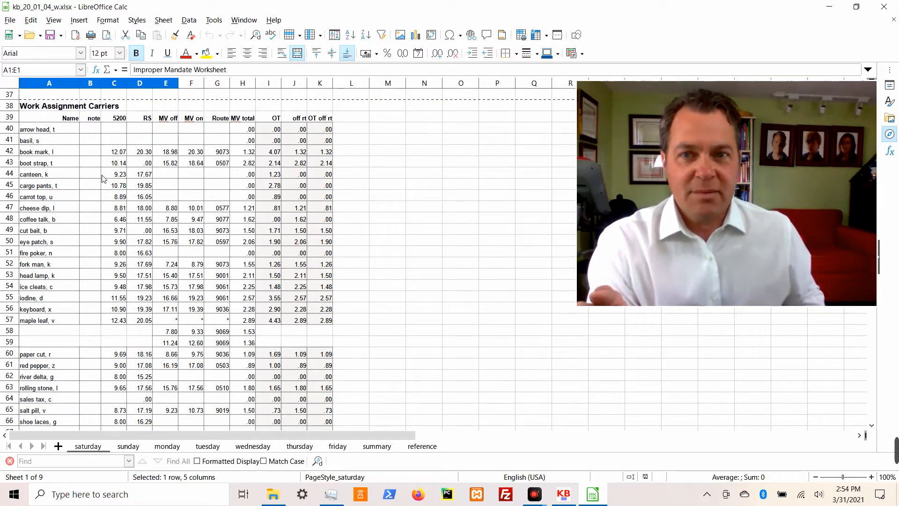
scroll(103, 178, "down", 10)
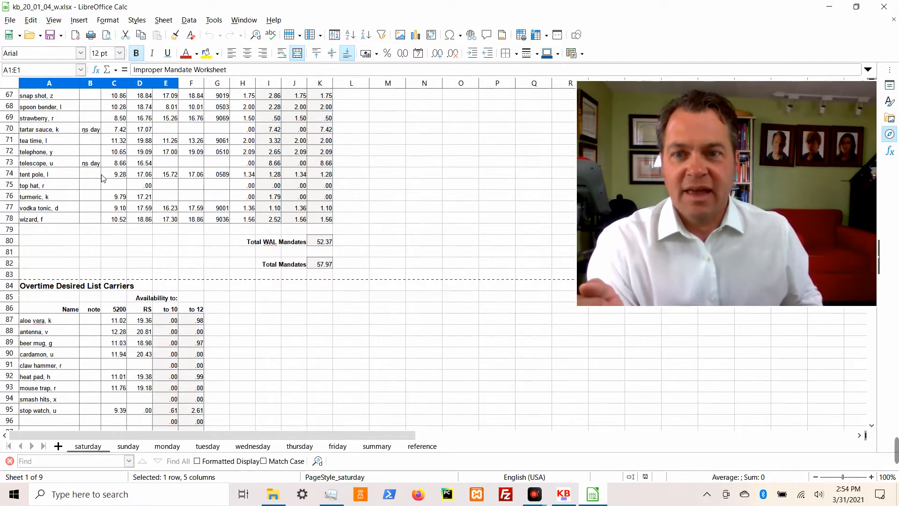
scroll(102, 177, "down", 4)
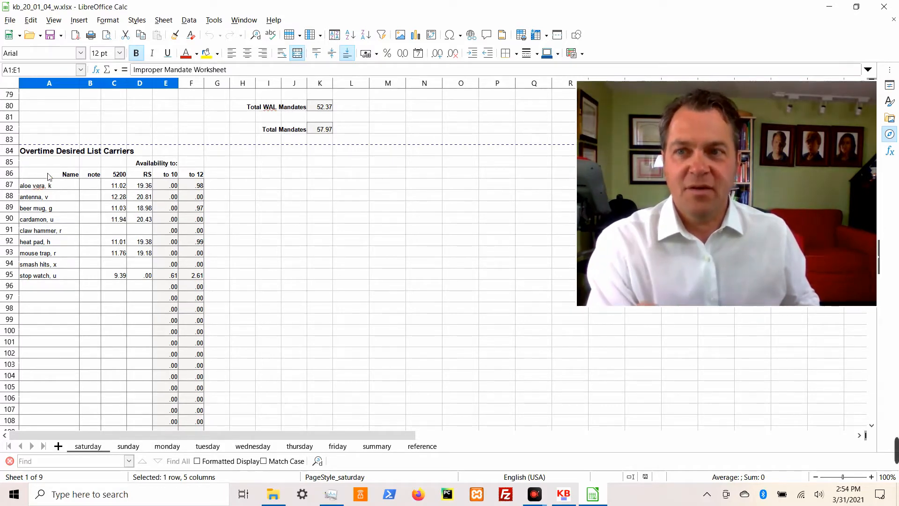
scroll(110, 215, "down", 11)
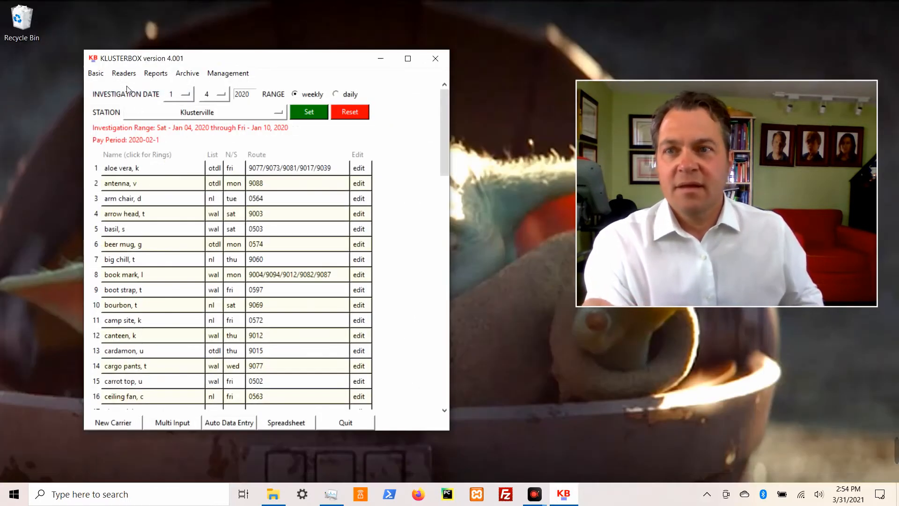
Step: Back in Klusterbox, generate the Over Max Spreadsheet for the same week and open it in LibreOffice Calc
left_click(95, 73)
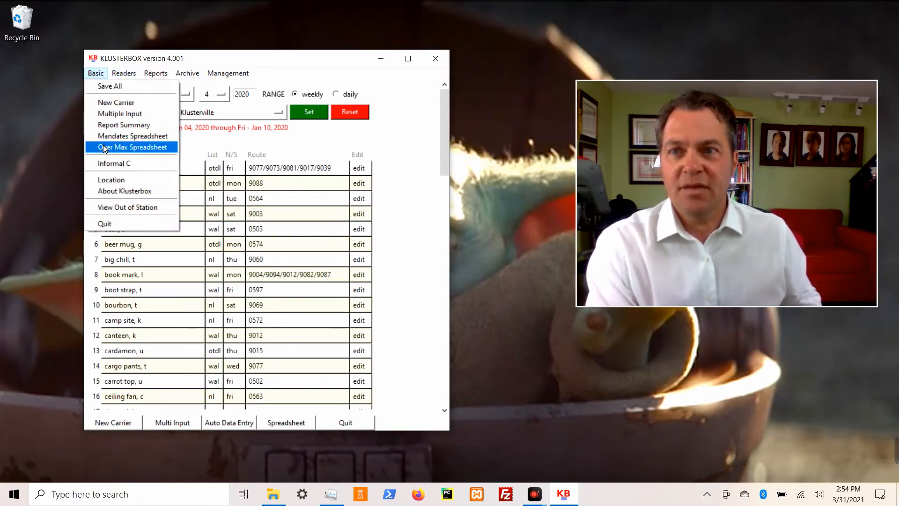
left_click(103, 146)
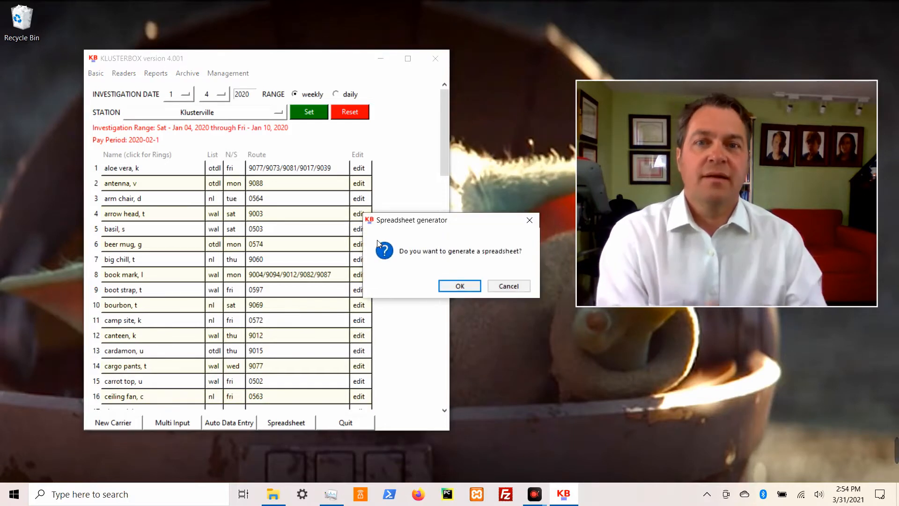
left_click(460, 285)
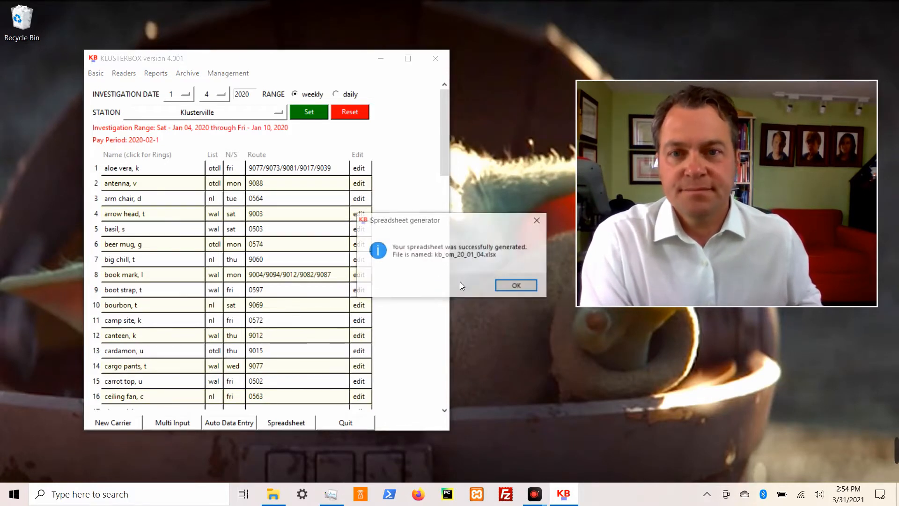
left_click(517, 286)
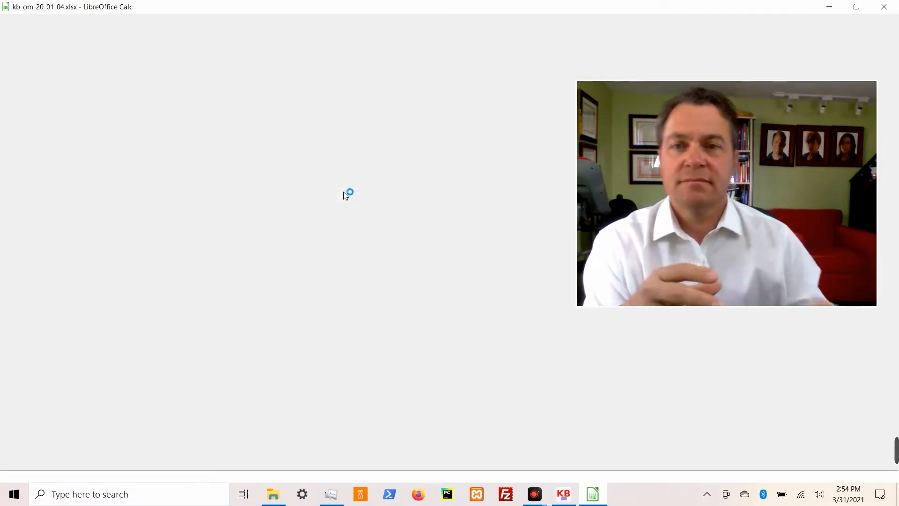
Step: Examine the carriers' daily and weekly times on the violations sheet and highlight the Total Violation column
scroll(411, 301, "down", 6)
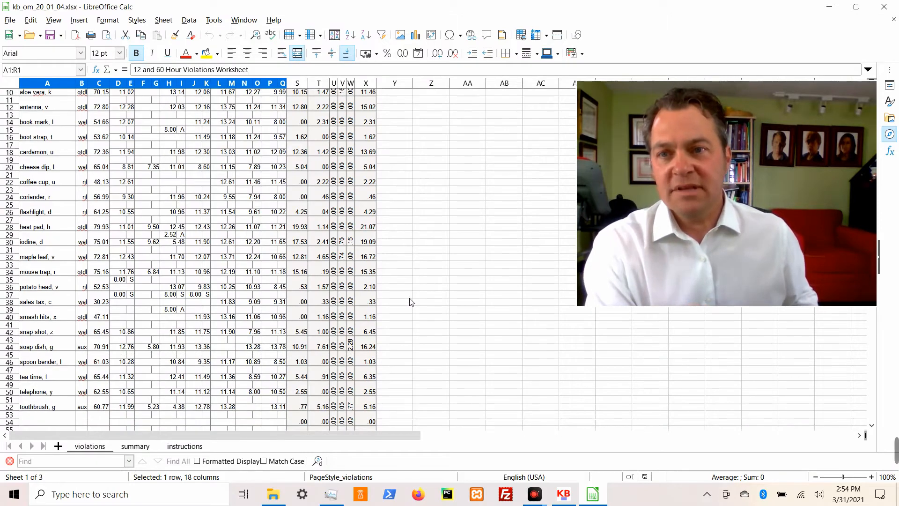
scroll(409, 305, "up", 7)
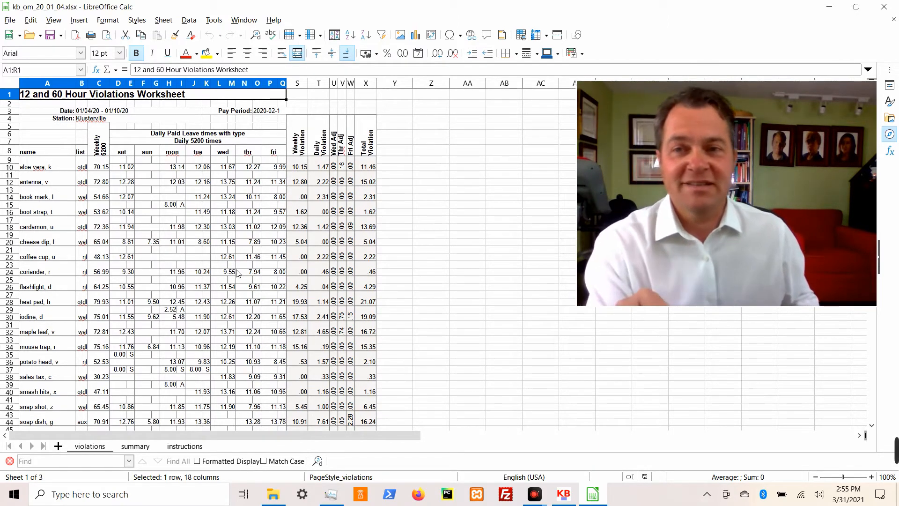
scroll(217, 257, "down", 2)
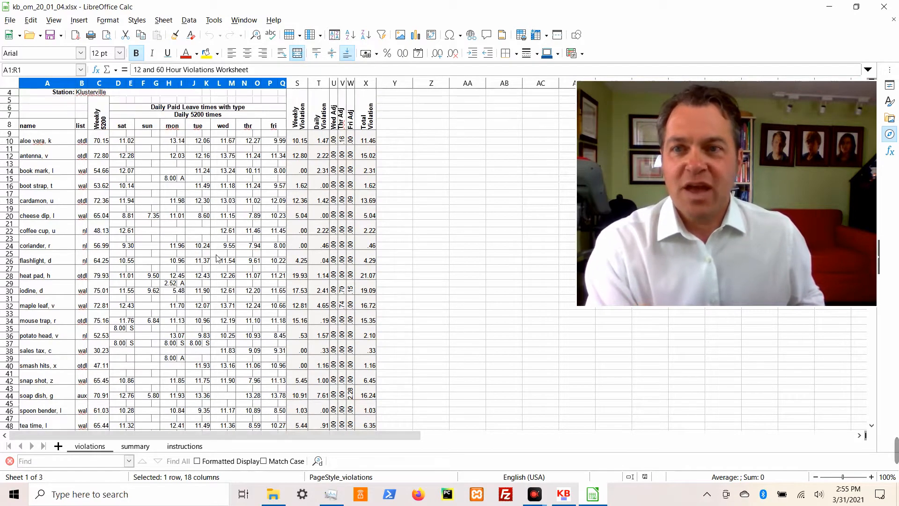
scroll(217, 258, "up", 1)
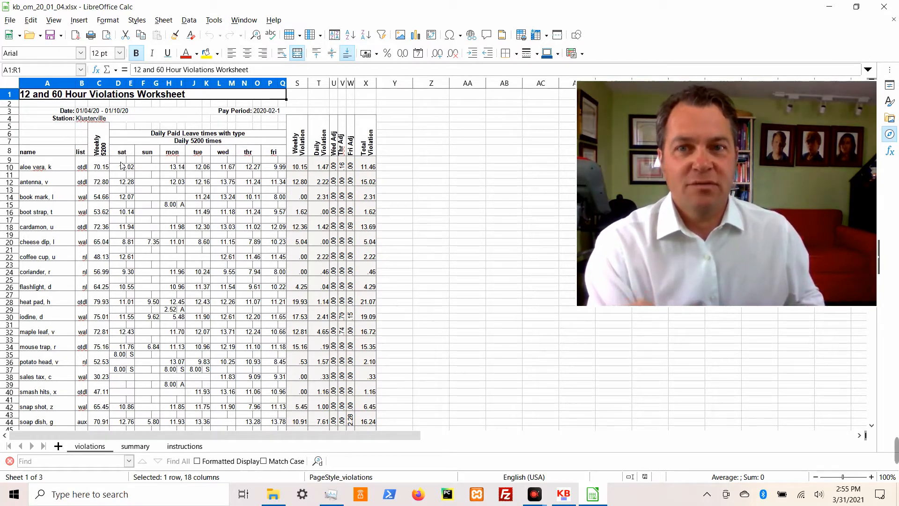
scroll(143, 202, "down", 2)
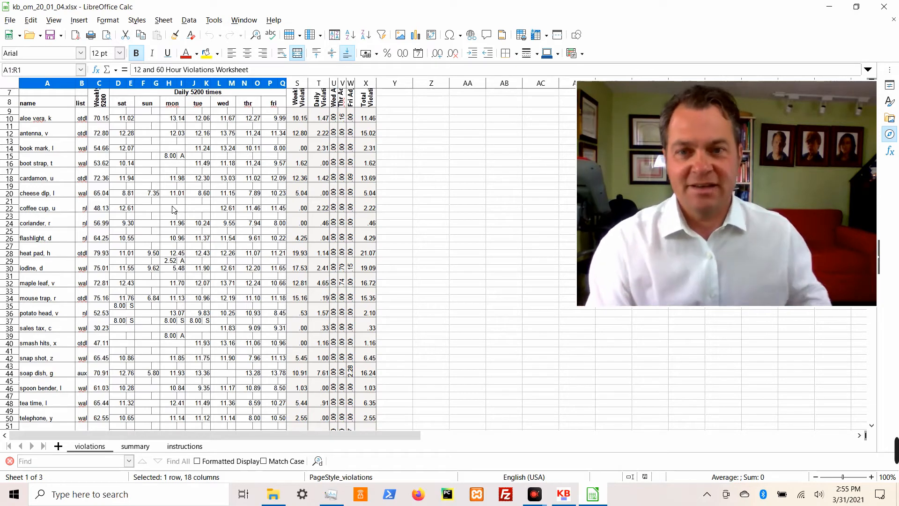
scroll(358, 145, "up", 2)
left_click(365, 84)
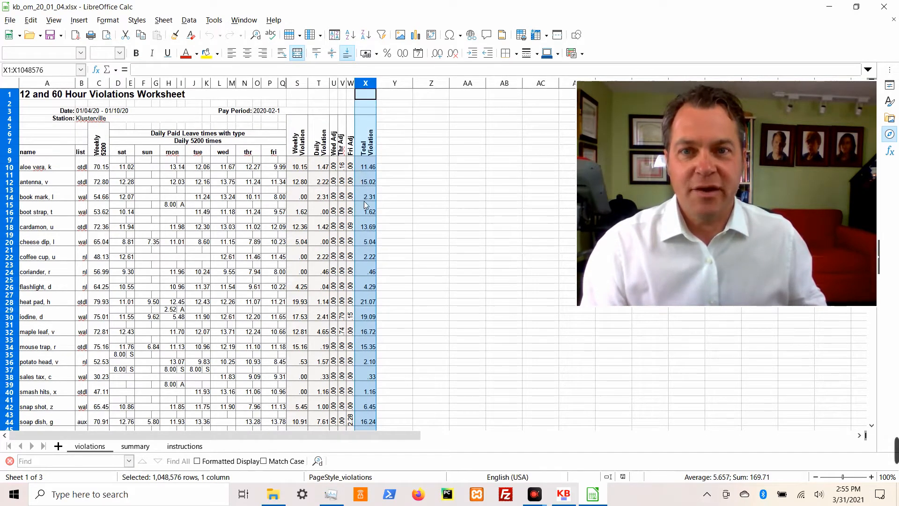
Step: Review the violation column on the summary sheet, read the instructions sheet, and close the workbook to return to Klusterbox
left_click(135, 447)
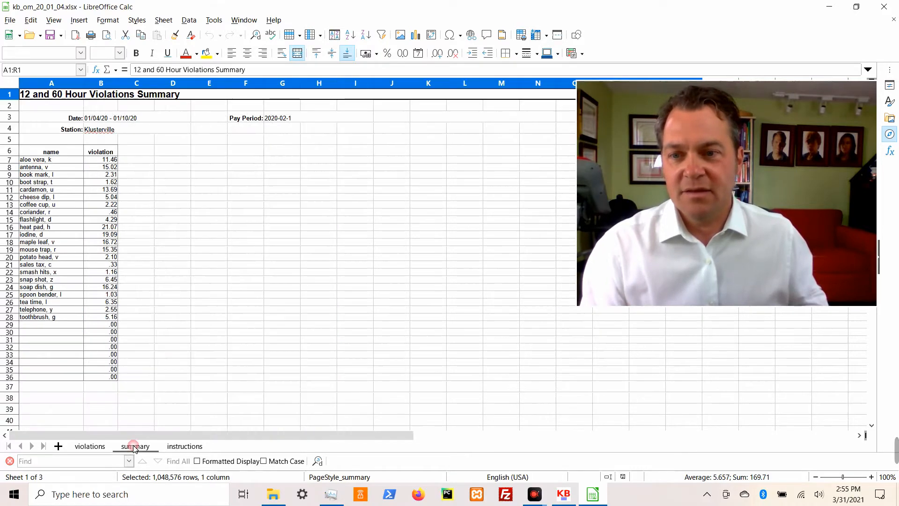
left_click(90, 84)
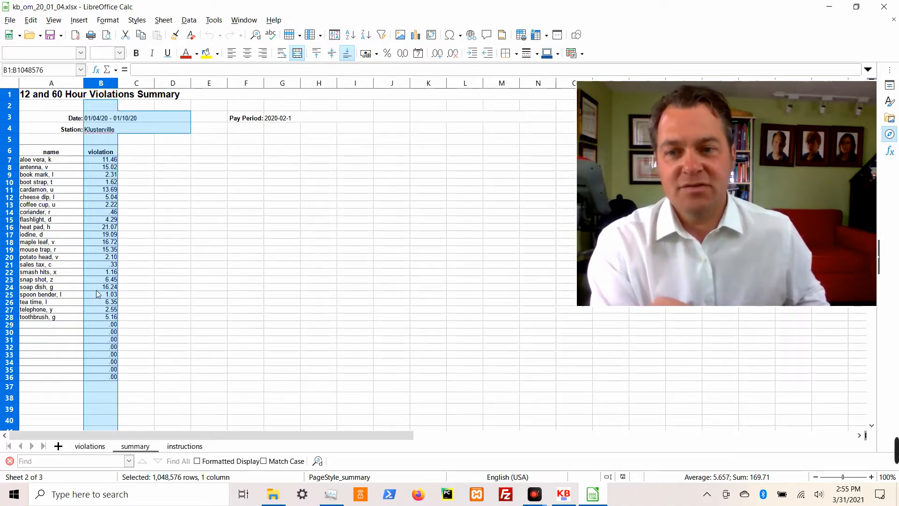
left_click(193, 447)
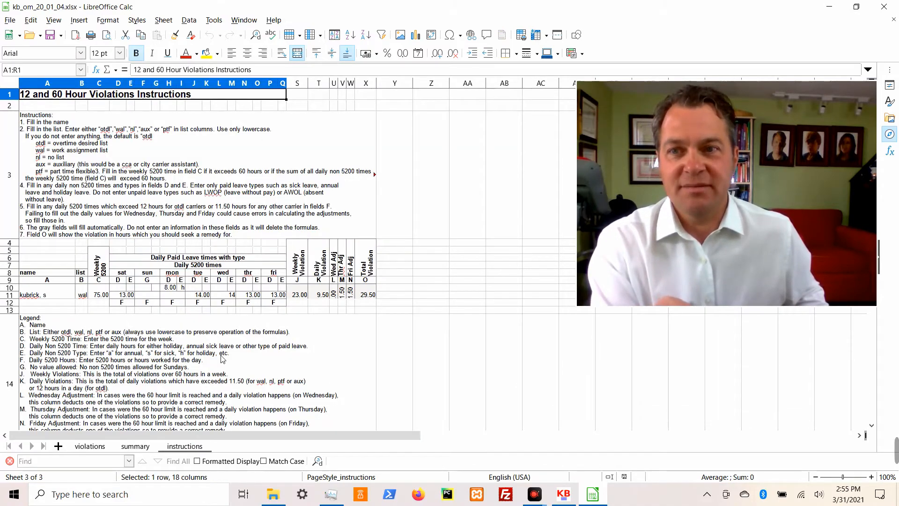
scroll(222, 359, "down", 4)
scroll(223, 359, "up", 4)
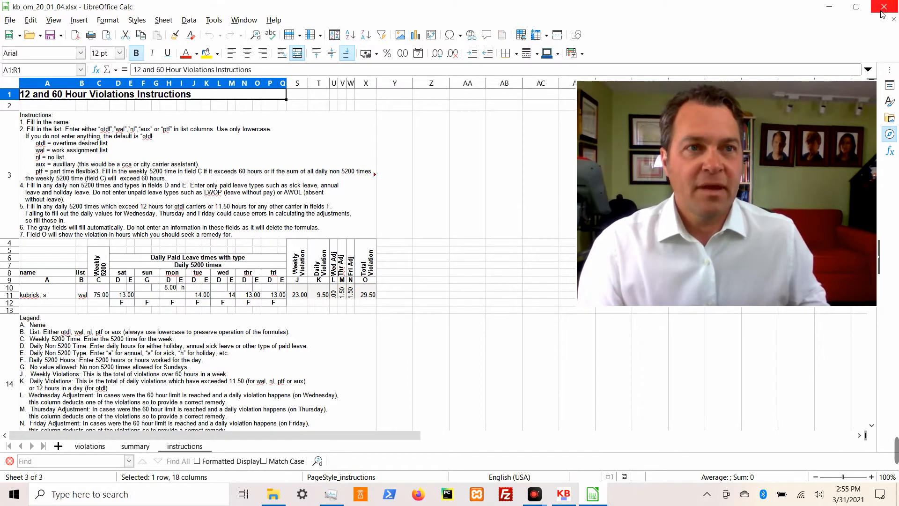
left_click(593, 493)
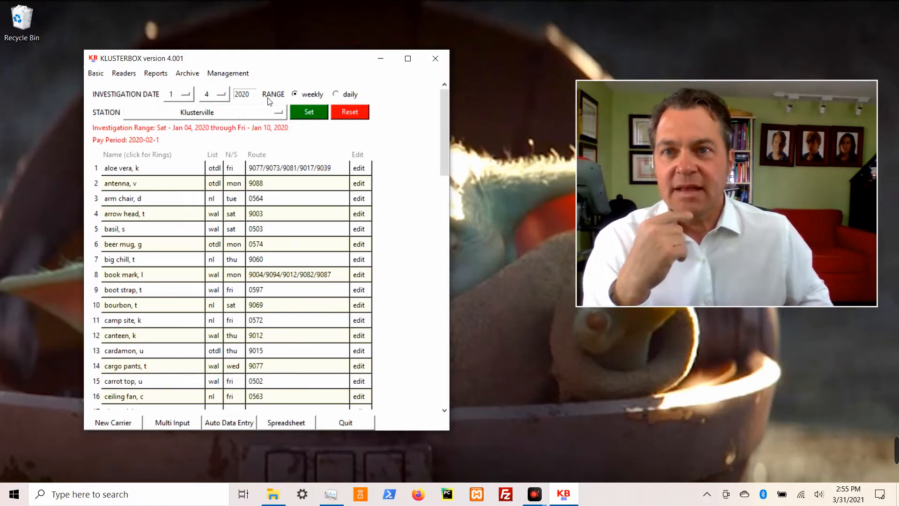
Step: Add a new station named klusterberg to the station list and return to the main carrier list
left_click(229, 73)
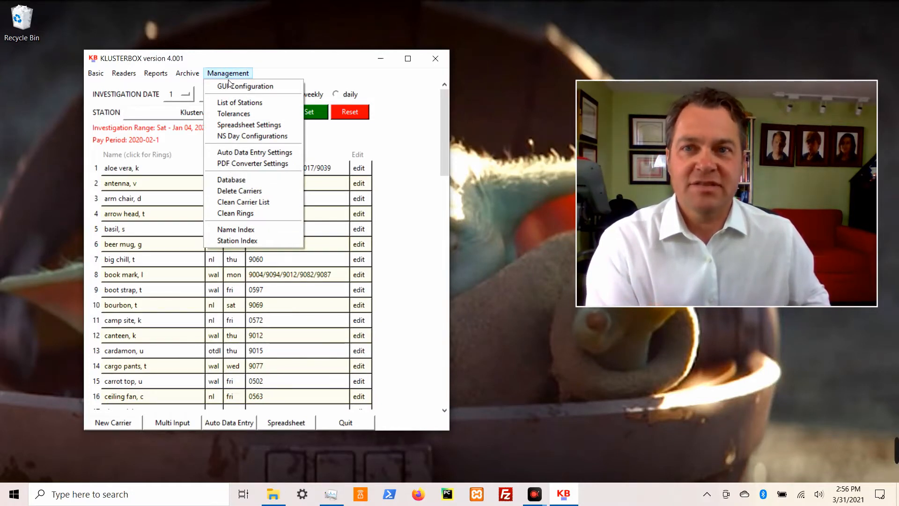
left_click(248, 103)
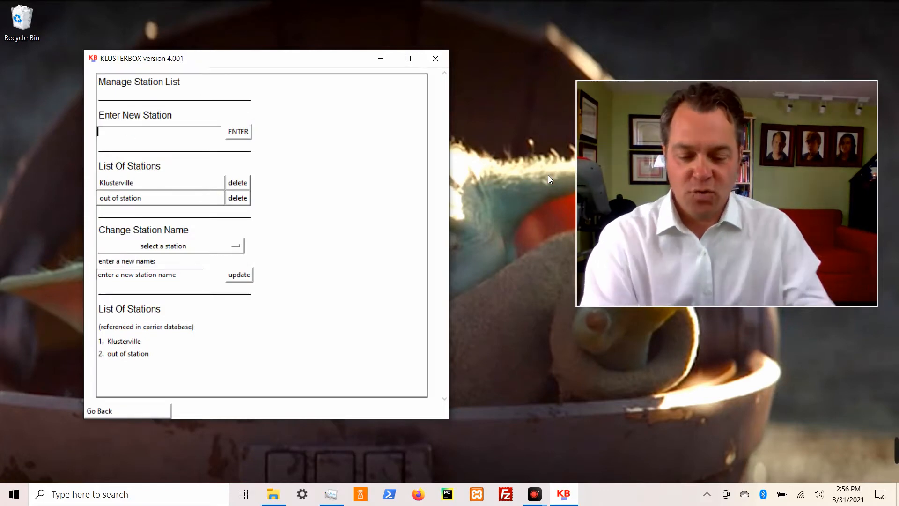
type("klusterv")
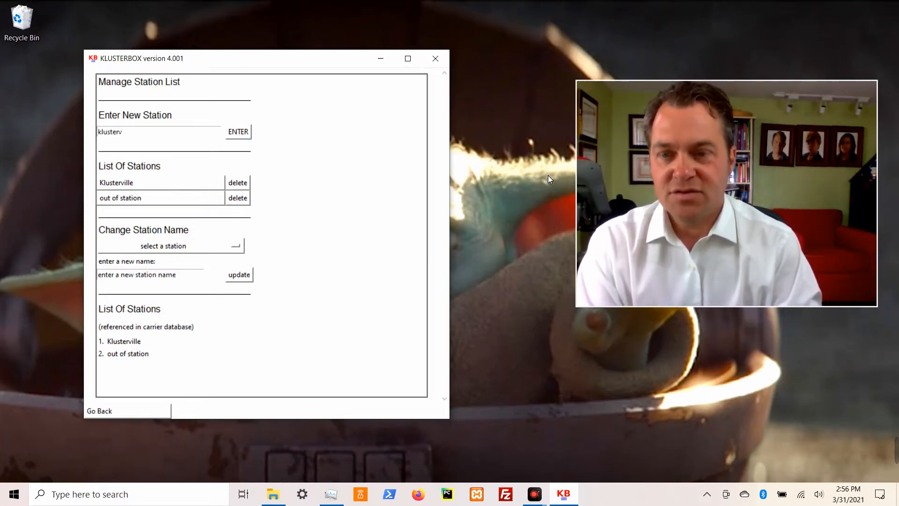
key("BackSpace")
type("be")
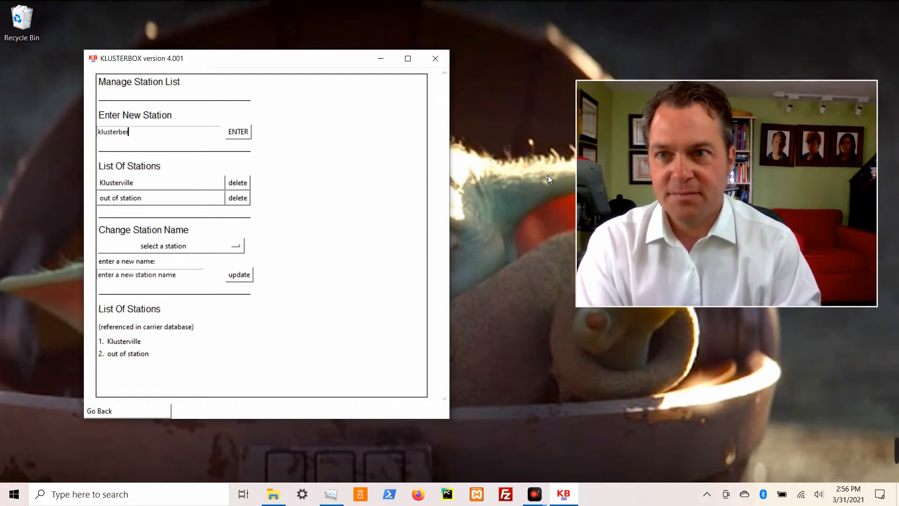
type("rg")
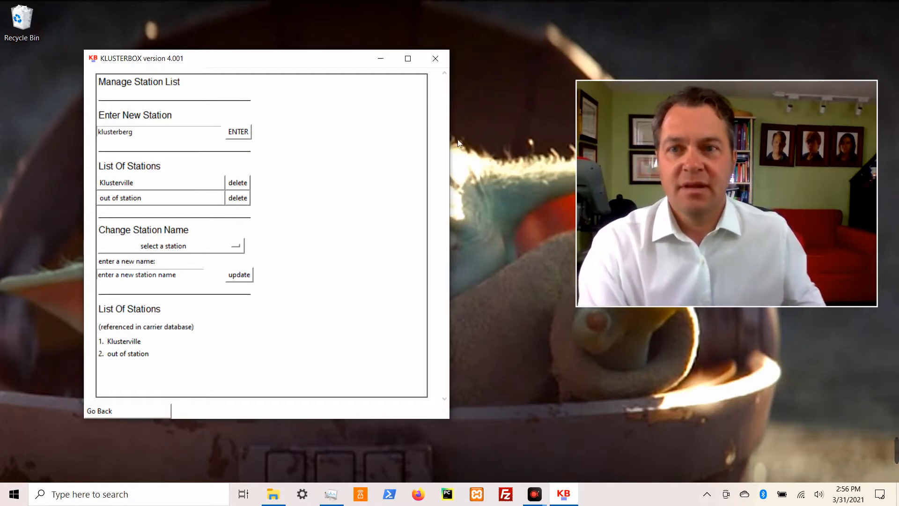
left_click(230, 137)
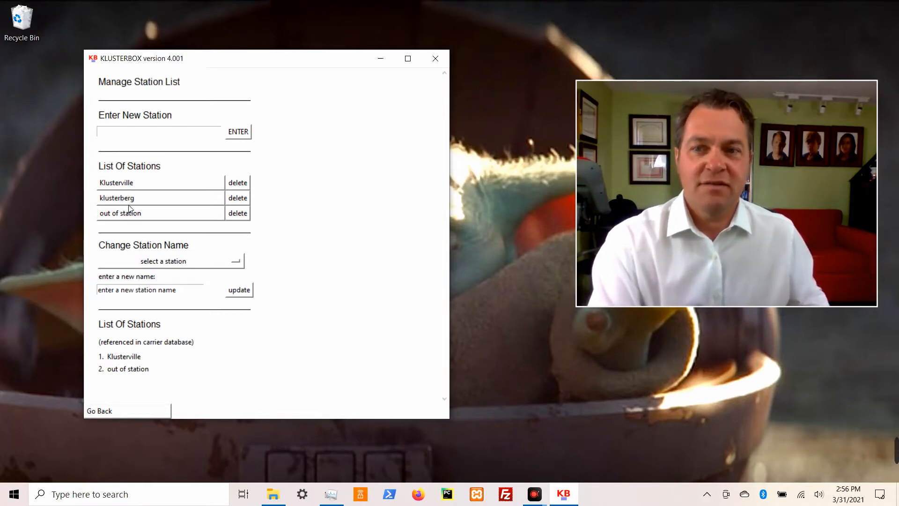
left_click(141, 411)
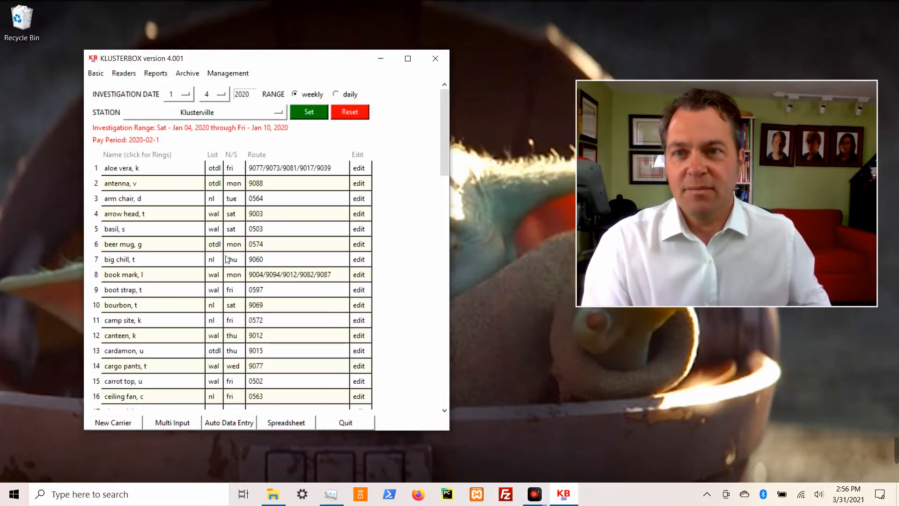
Step: Switch the investigation to the klusterberg station and set it for the same week
left_click(233, 115)
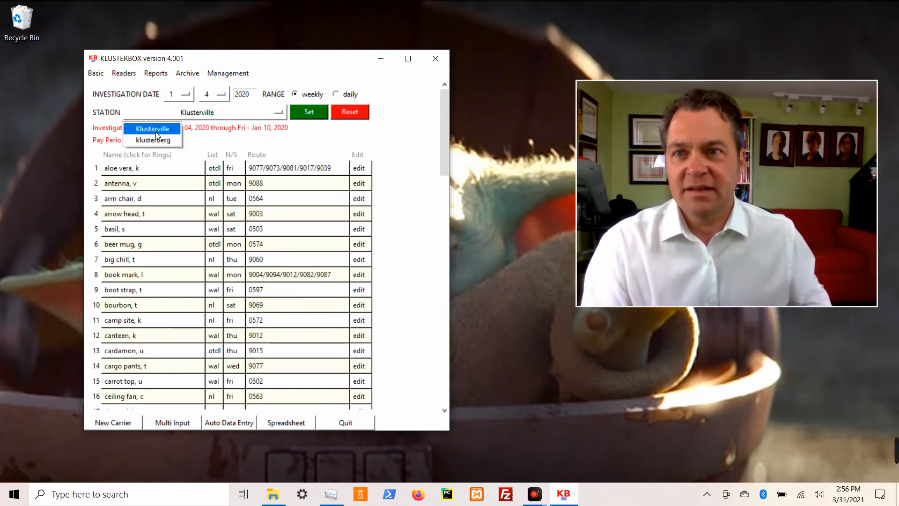
left_click(154, 140)
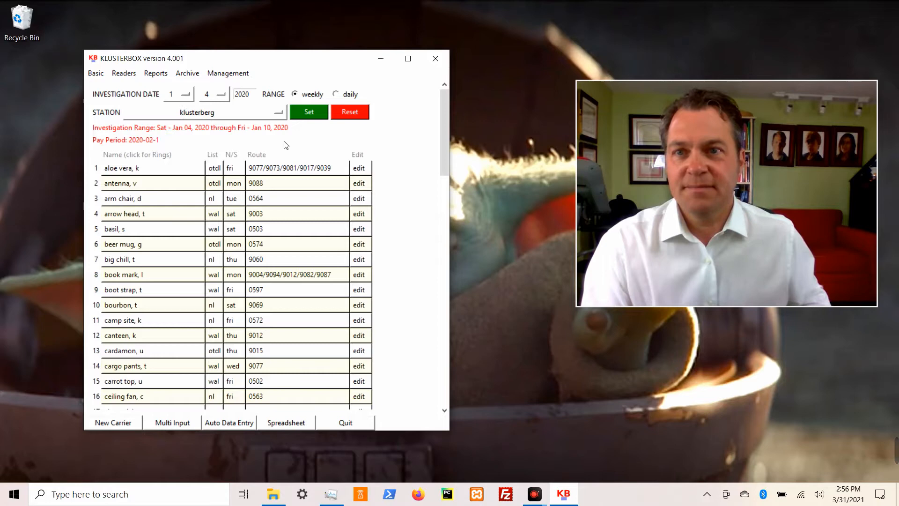
left_click(312, 114)
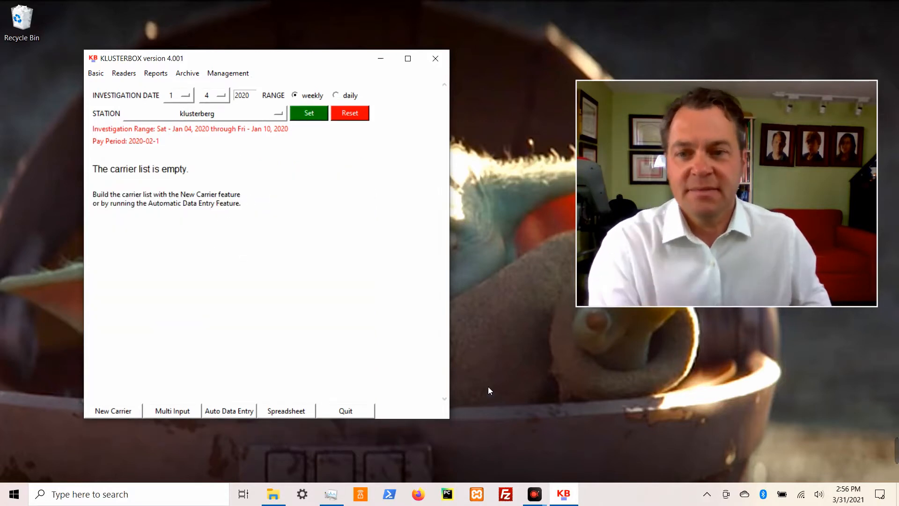
Step: Start a new carrier record for klusterberg and enter the carrier's last name and first initial
left_click(115, 413)
left_click(143, 153)
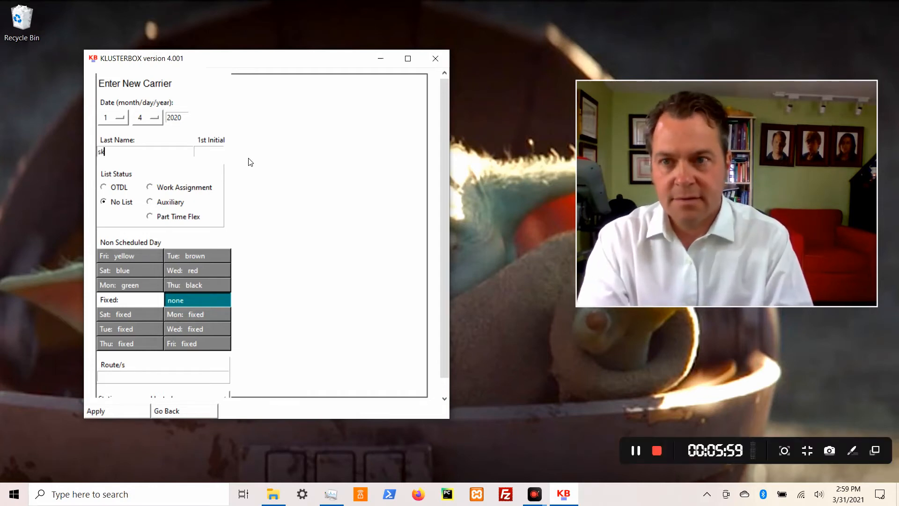
type("ske")
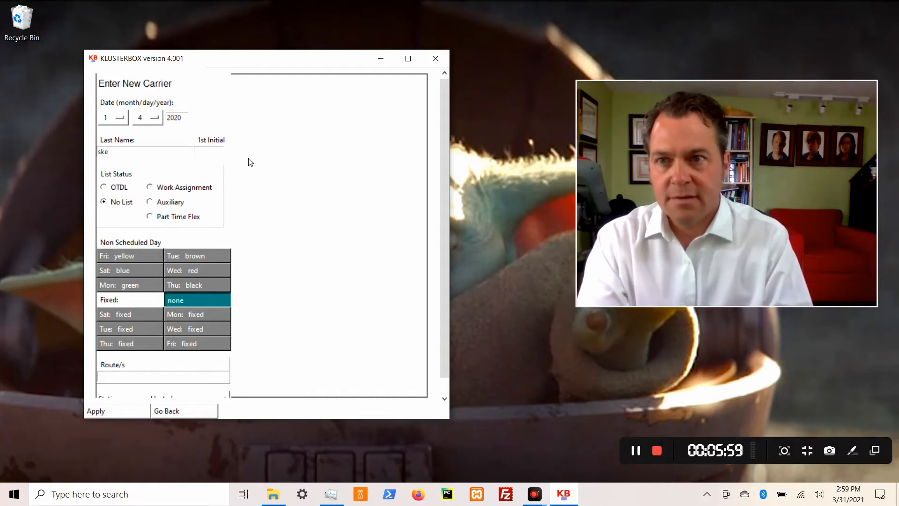
type("leton")
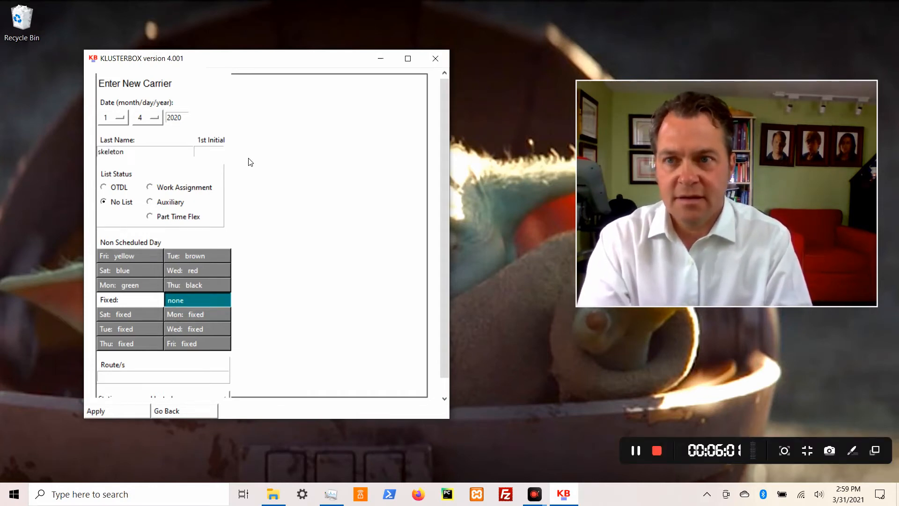
type(" key")
key("Tab")
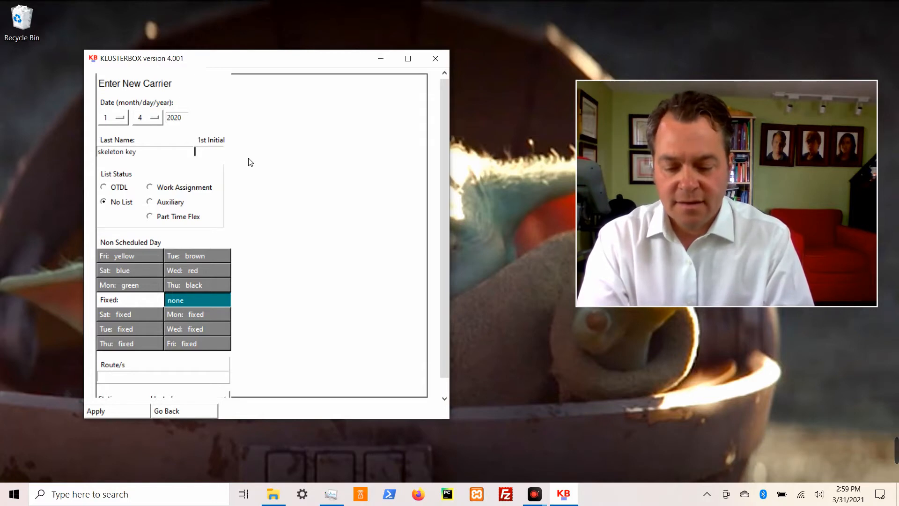
type("m")
key("Tab")
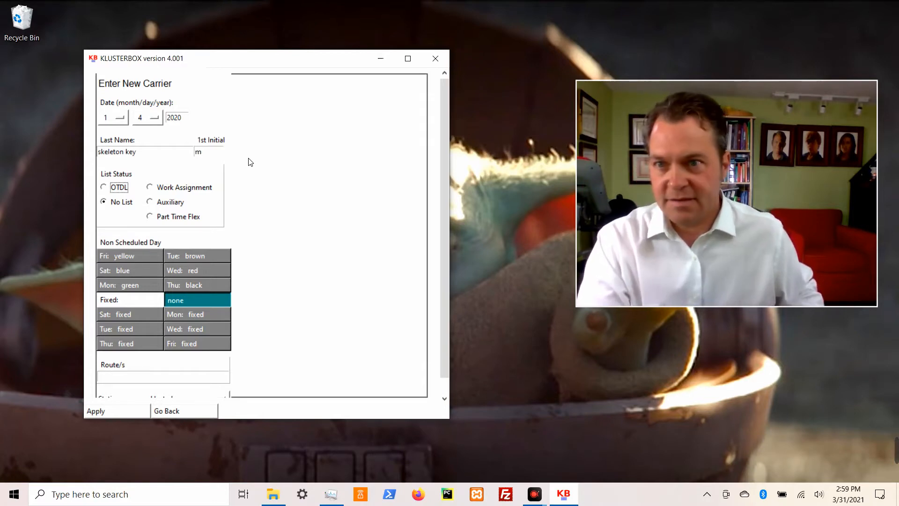
Step: Give the new carrier Work Assignment status, the Friday yellow non-scheduled day and route 1512, and save the record
left_click(150, 188)
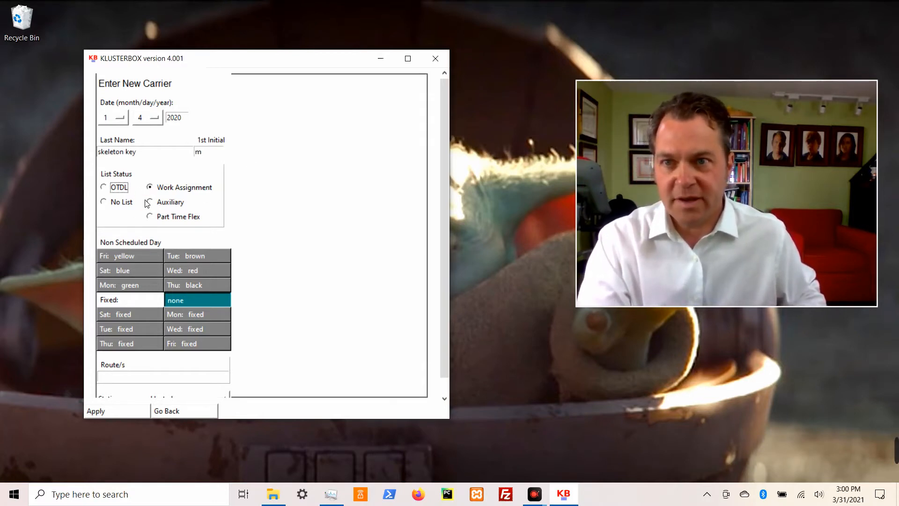
left_click(130, 256)
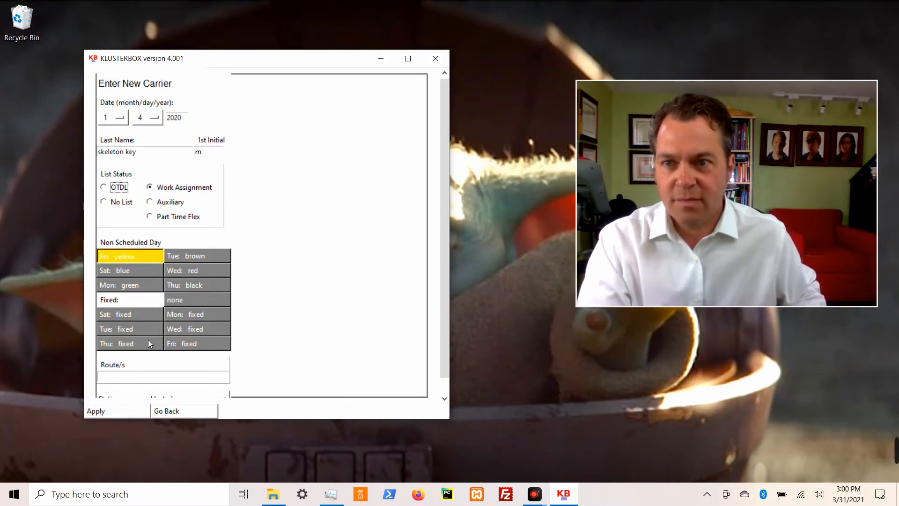
left_click(153, 376)
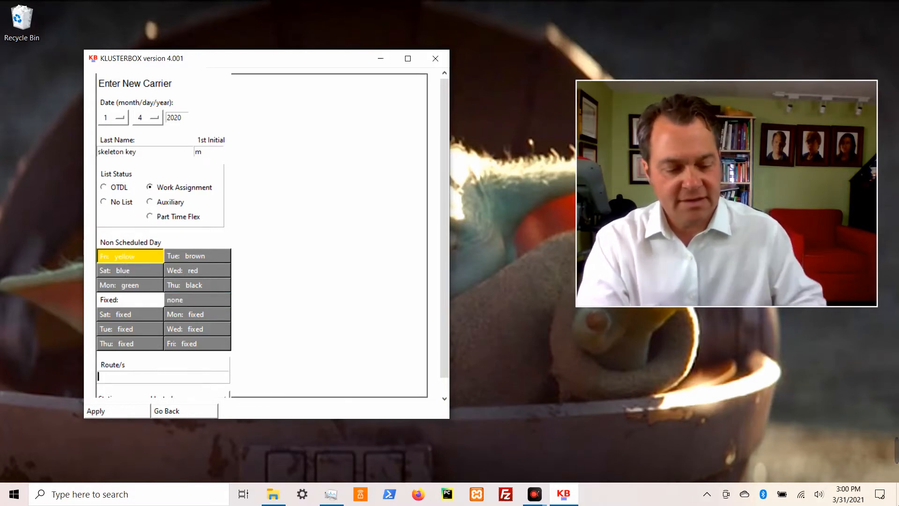
type("1512")
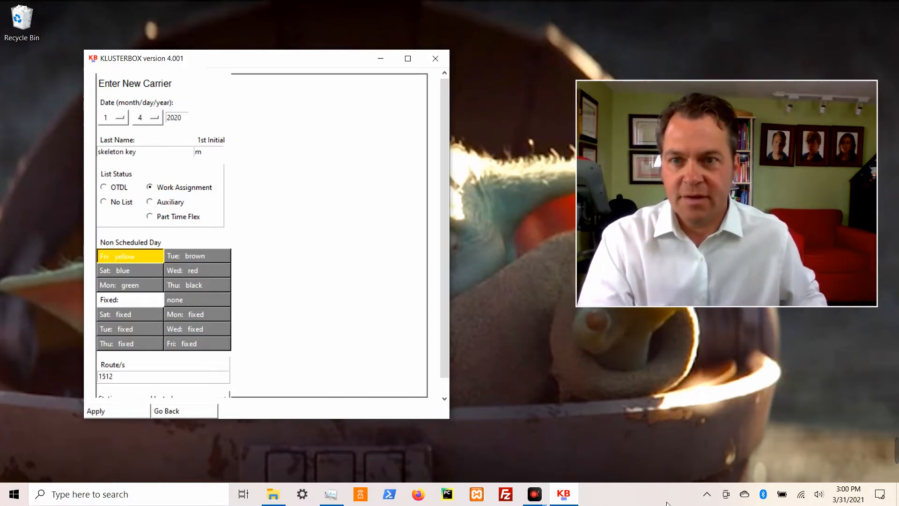
scroll(226, 258, "down", 1)
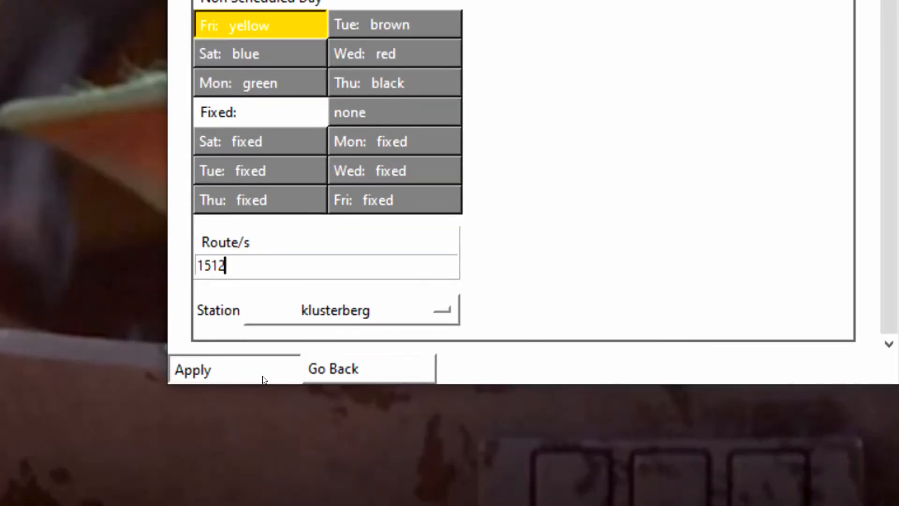
left_click(260, 378)
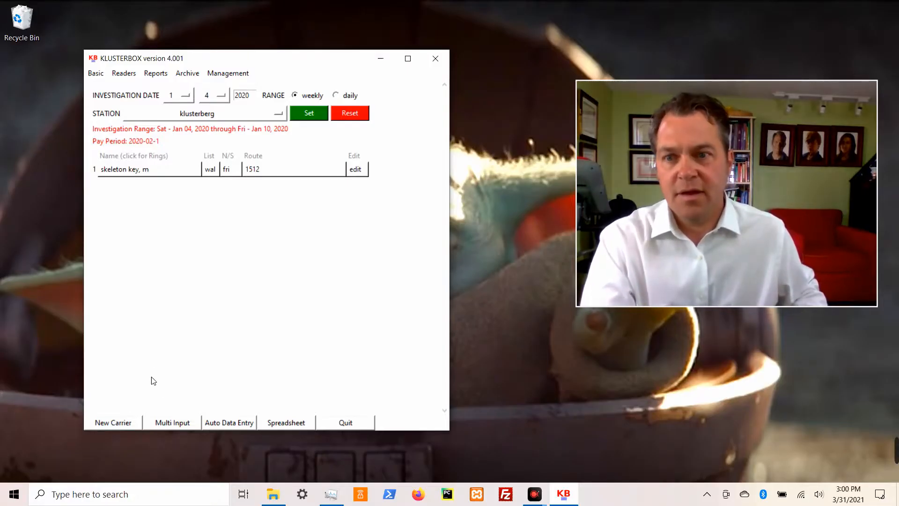
Step: Start a second new carrier record and fill in that carrier's last name and first initial
left_click(131, 422)
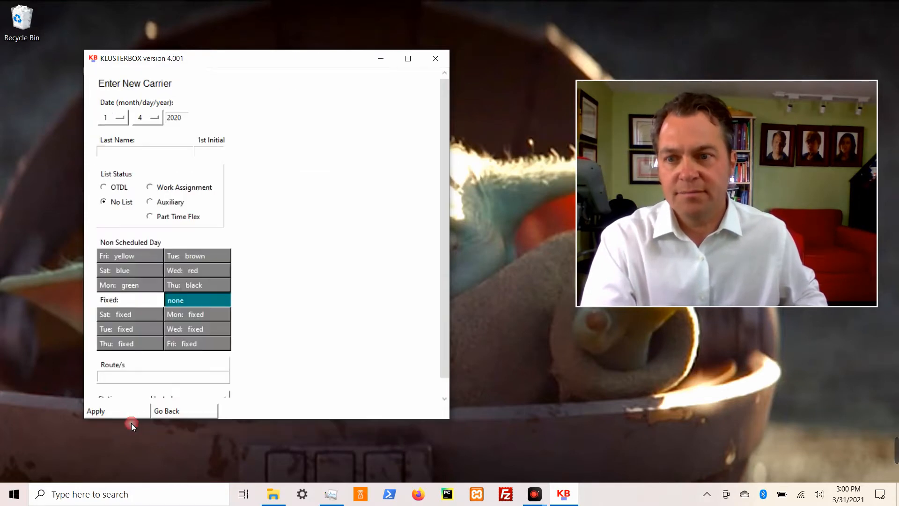
left_click(155, 153)
type("chess")
type(" set")
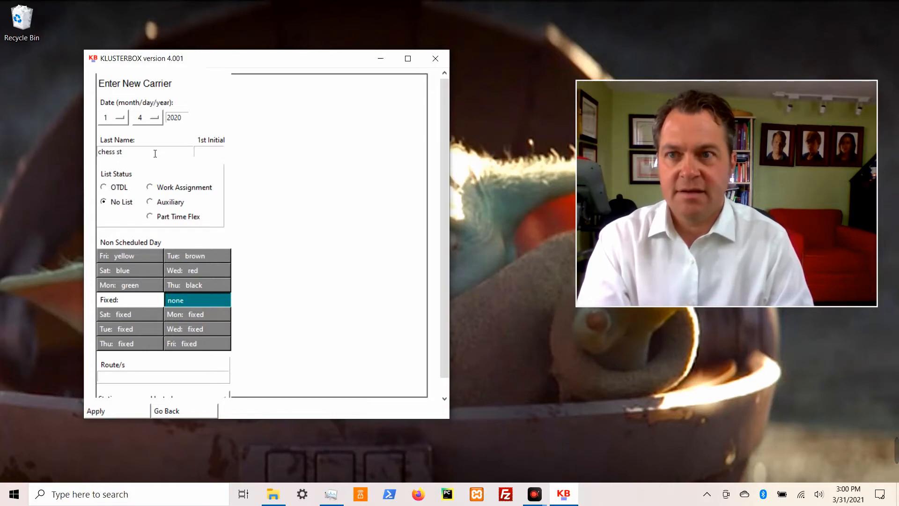
key("BackSpace")
type("et")
key("Tab")
type("k")
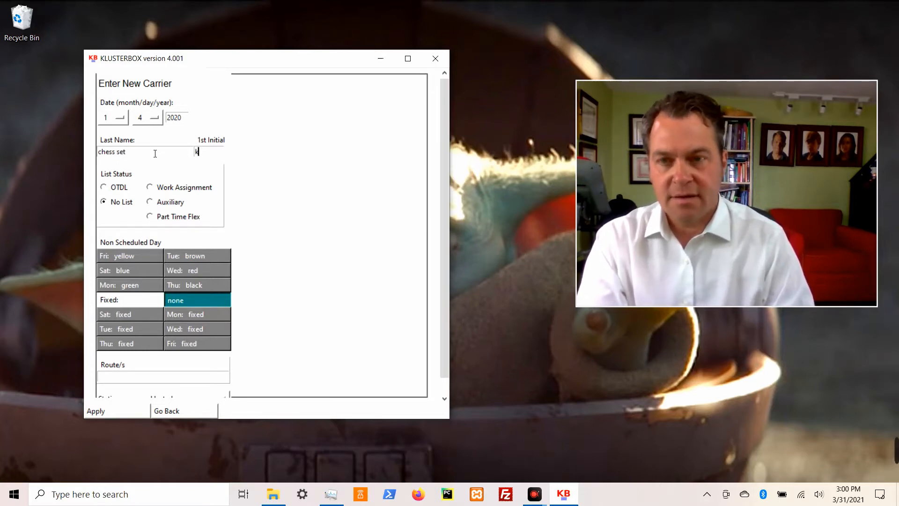
key("Tab")
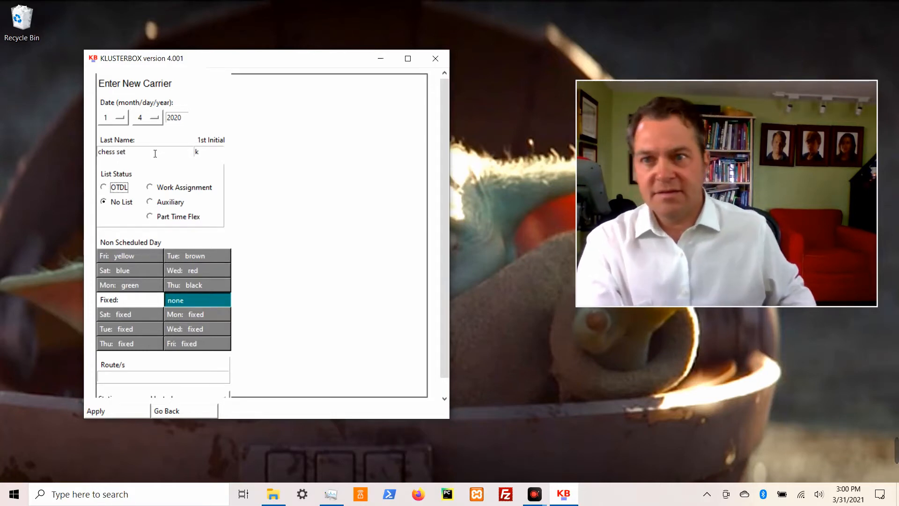
Step: Give the second carrier OTDL status, the Saturday blue non-scheduled day and route 1566, and save the record
left_click(108, 188)
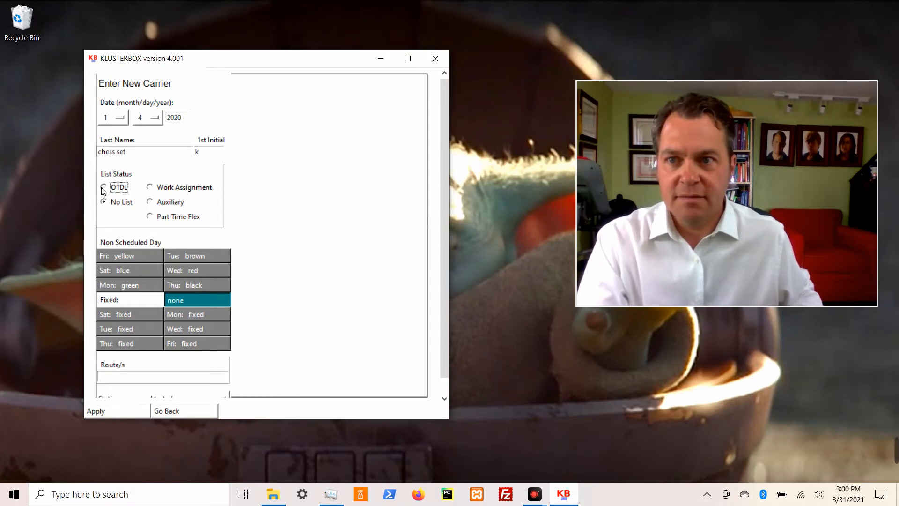
left_click(115, 270)
scroll(180, 302, "down", 1)
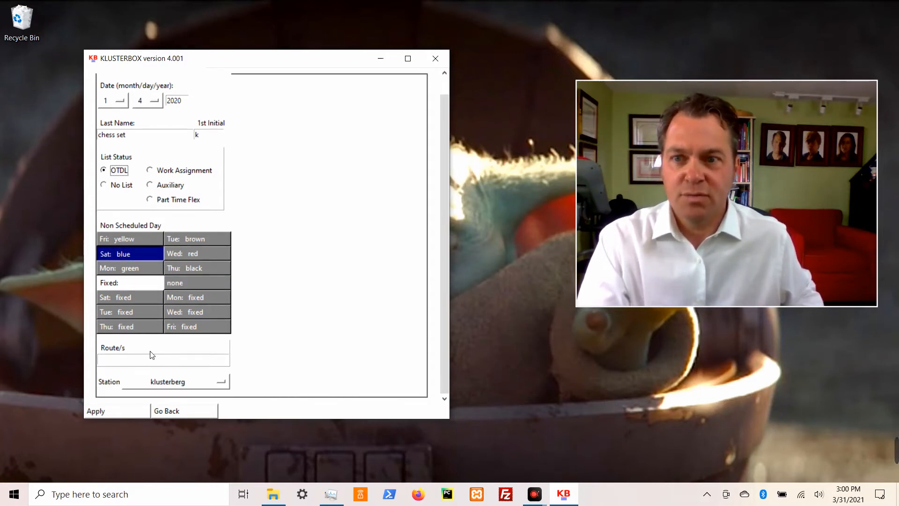
left_click(148, 360)
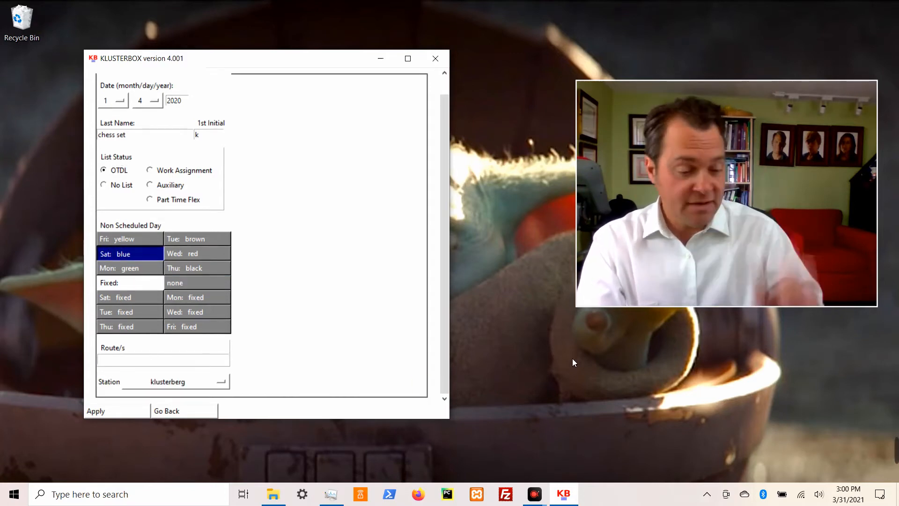
type("156")
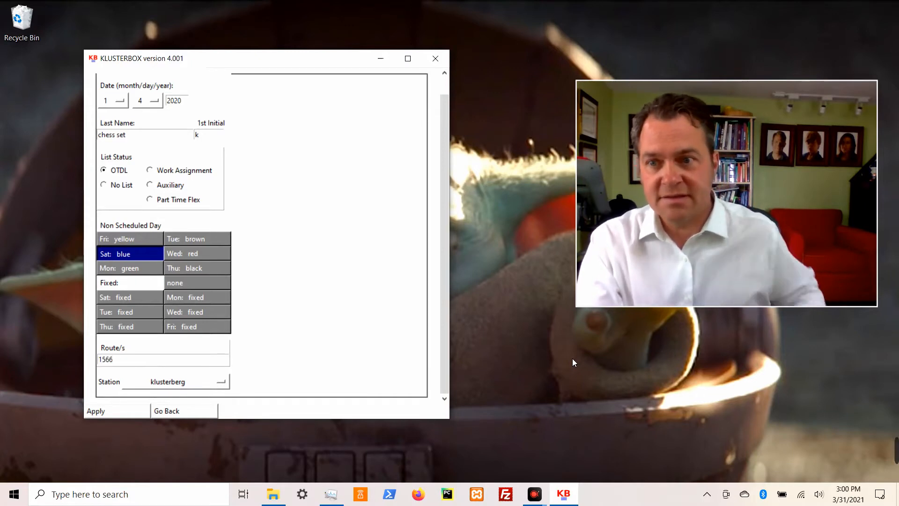
type("6")
left_click(122, 410)
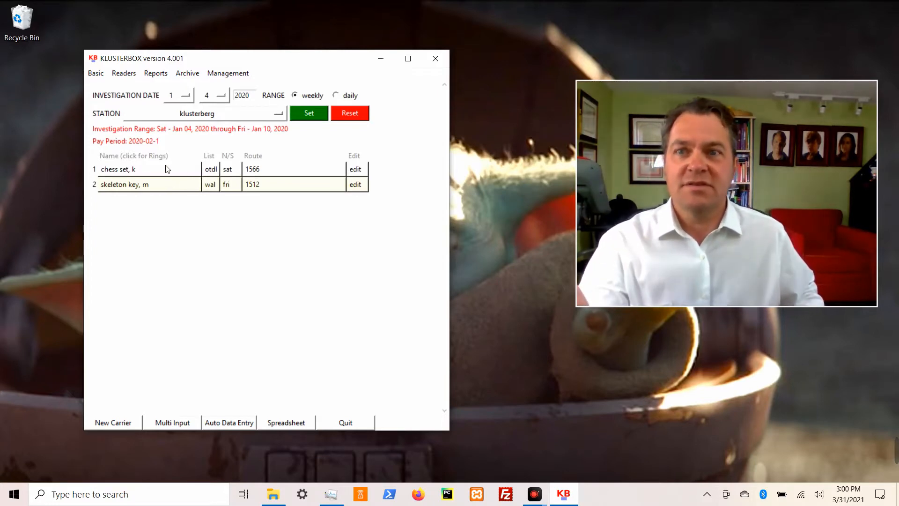
Step: Enter 8 as the 5200 time for Sat Jan 04, 2020 in the route 1566 carrier's rings and submit
left_click(163, 173)
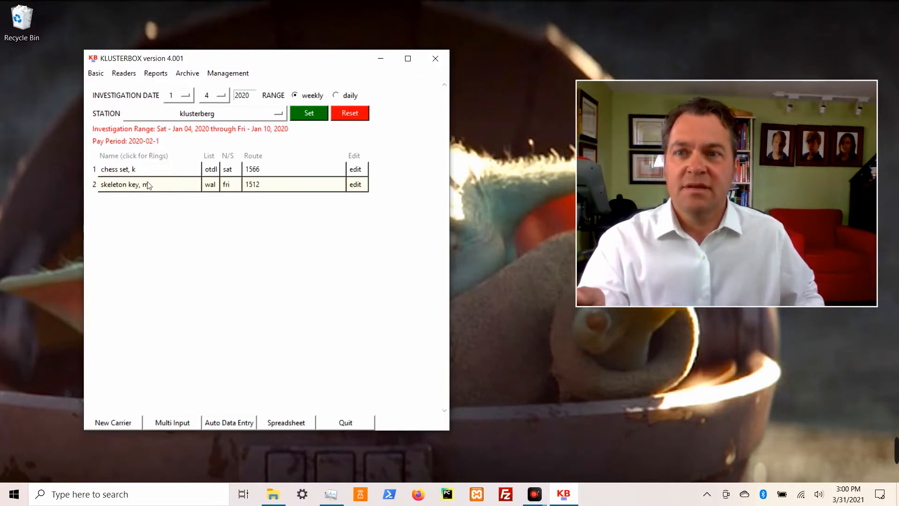
left_click(130, 157)
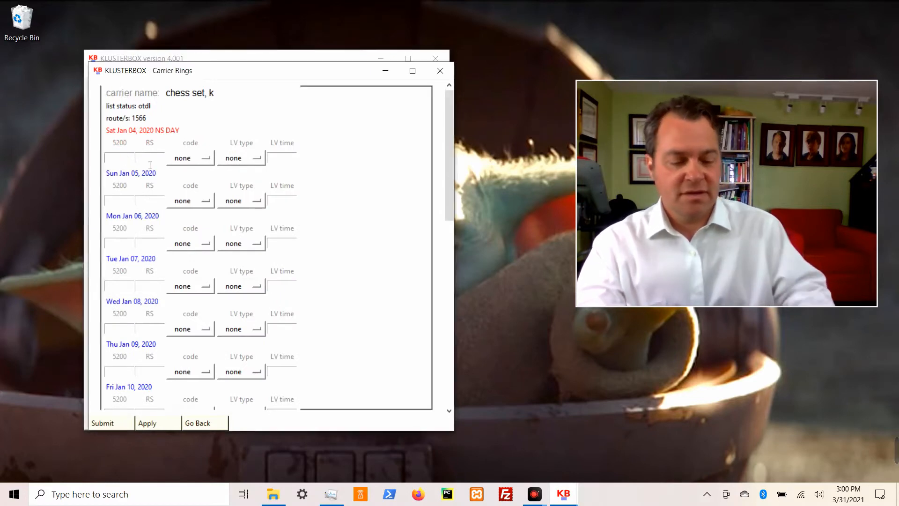
type("8")
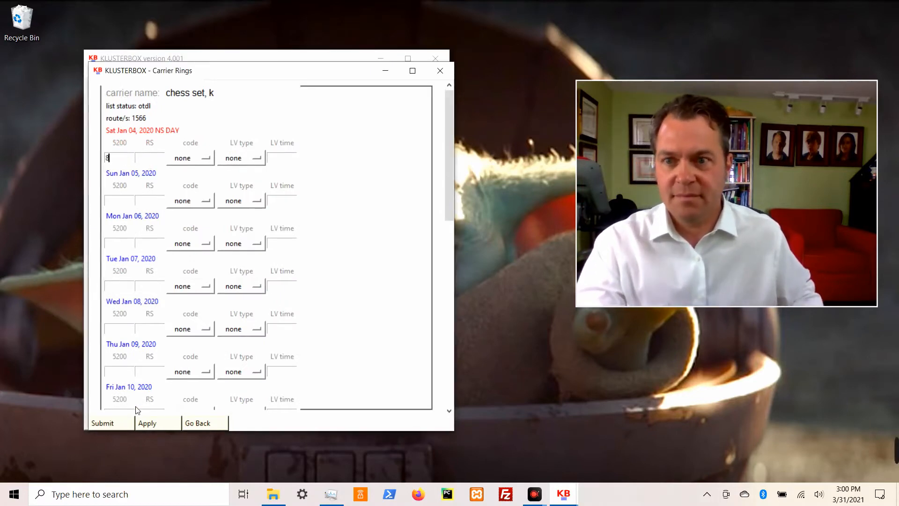
left_click(116, 426)
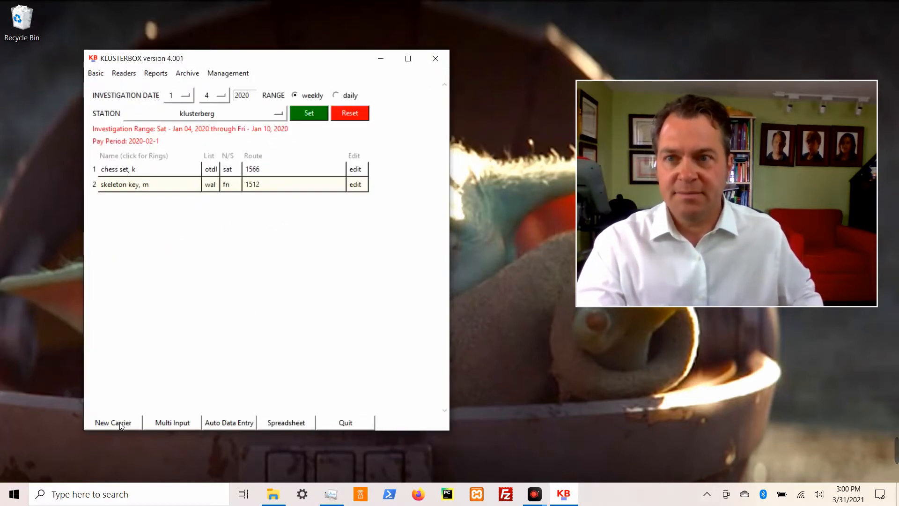
Step: In the route 1512 carrier's rings for Sat Jan 04, 2020, enter 5200 time 13 and a move from 10.00 to 11.00 on route 1578
left_click(140, 186)
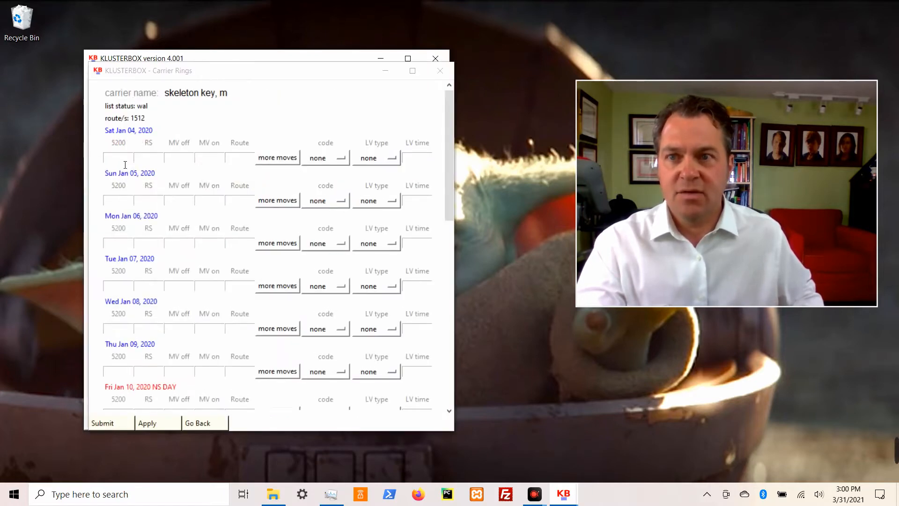
type("12")
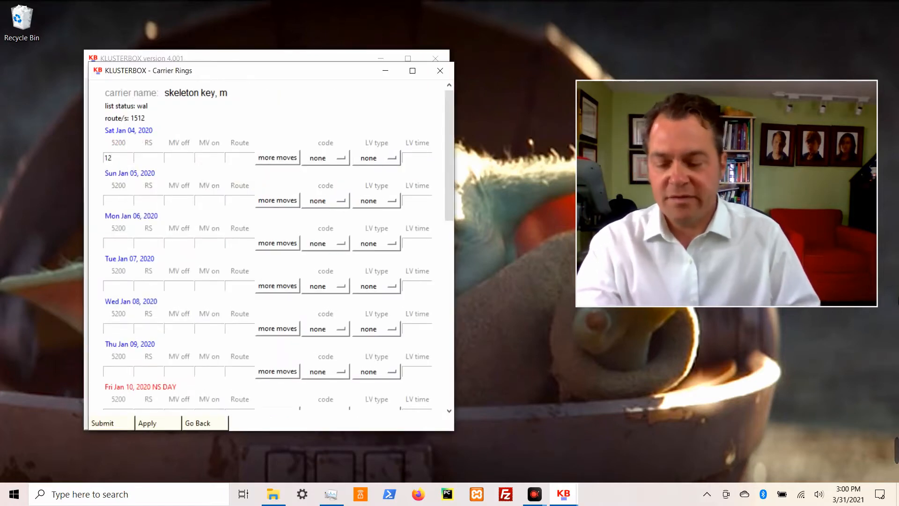
key("BackSpace")
key("BackSpace")
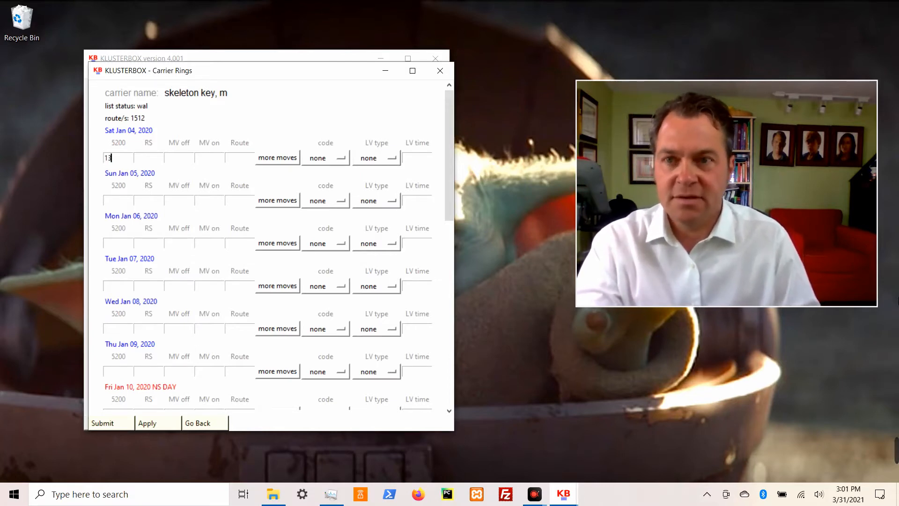
key("Tab")
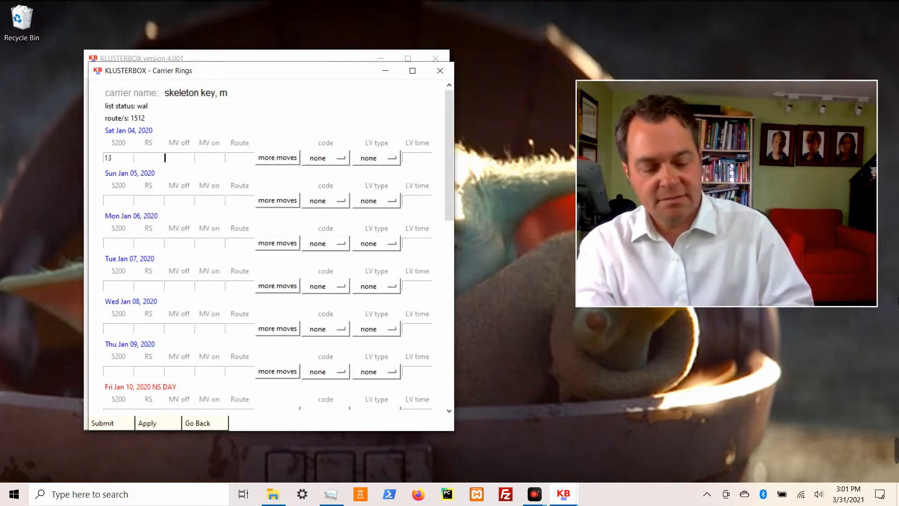
type("10")
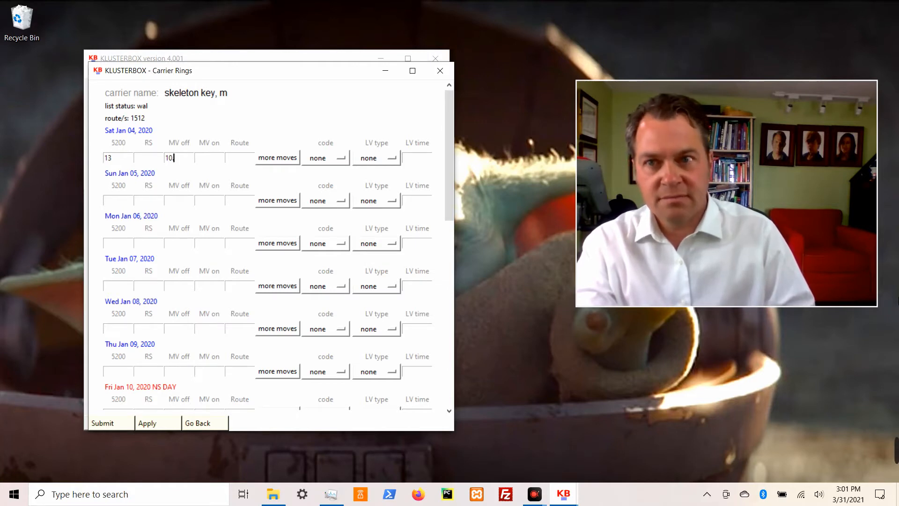
type(".00")
key("Tab")
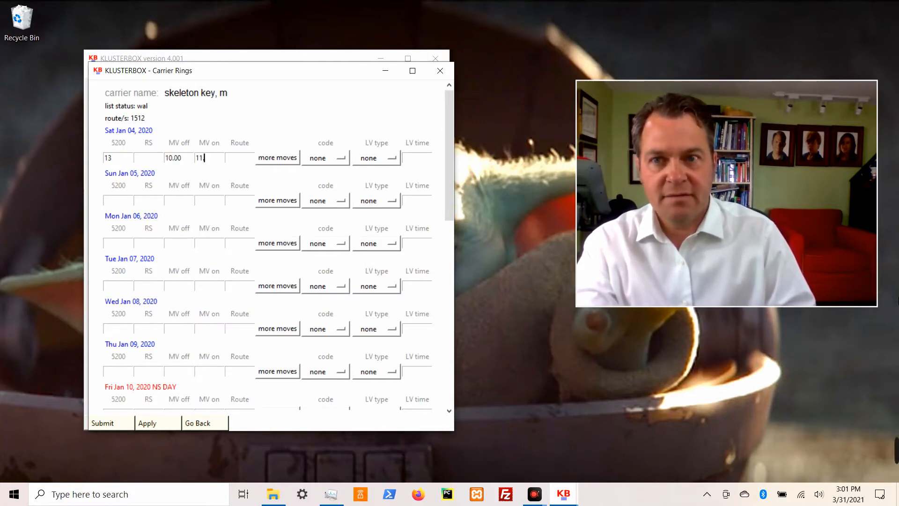
type("15")
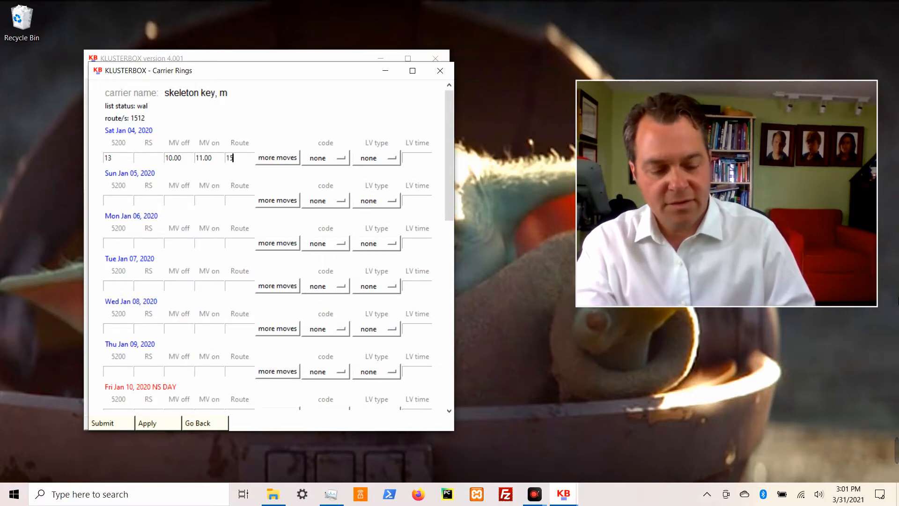
type("78")
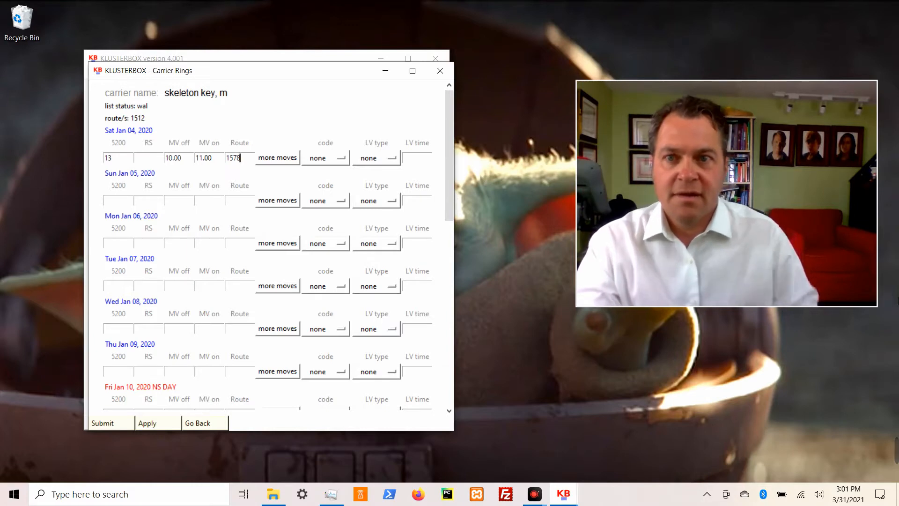
Step: Add a second Saturday move from 11.00 to 12 on route 1589 and submit the carrier's rings
left_click(290, 161)
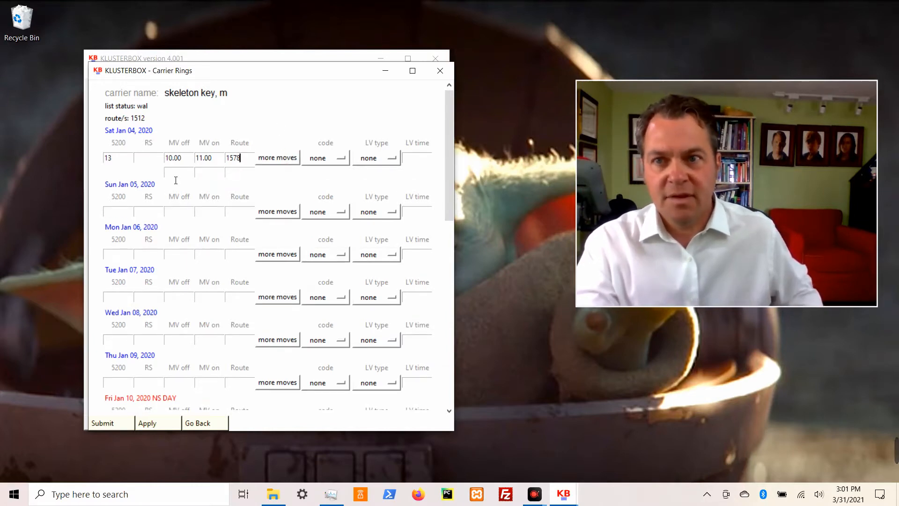
type("11")
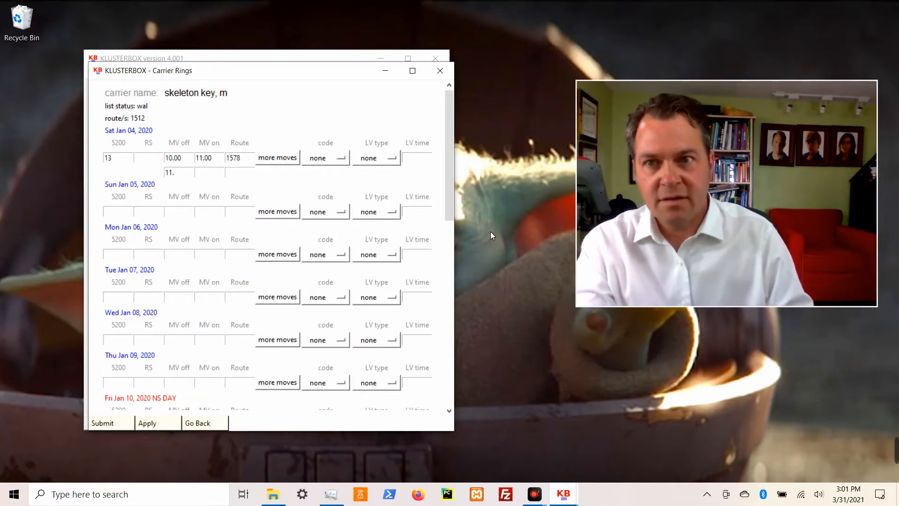
type(".00")
key("Tab")
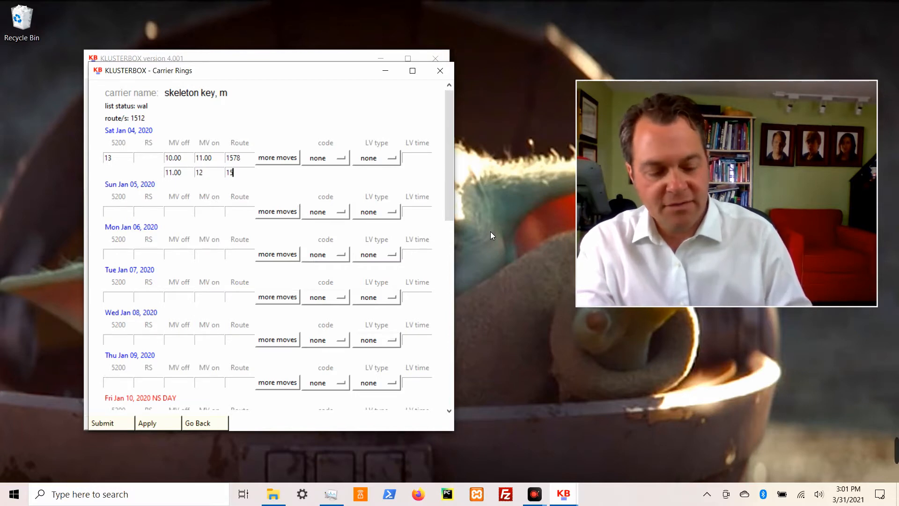
type("1589")
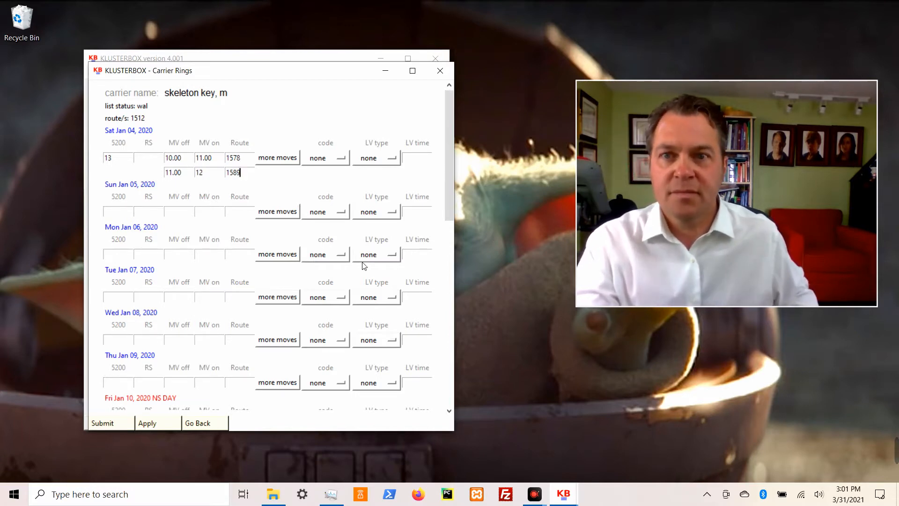
left_click(112, 424)
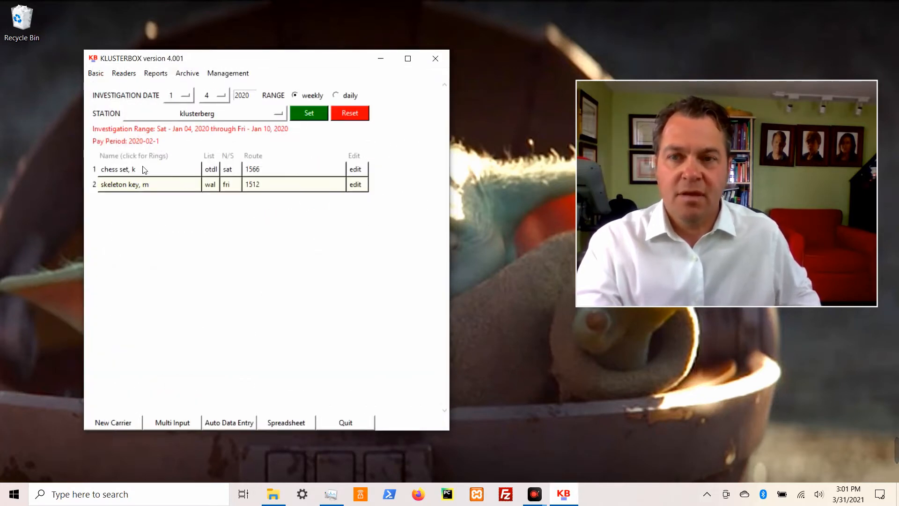
Step: Generate the klusterberg weekly spreadsheet and open it
left_click(292, 423)
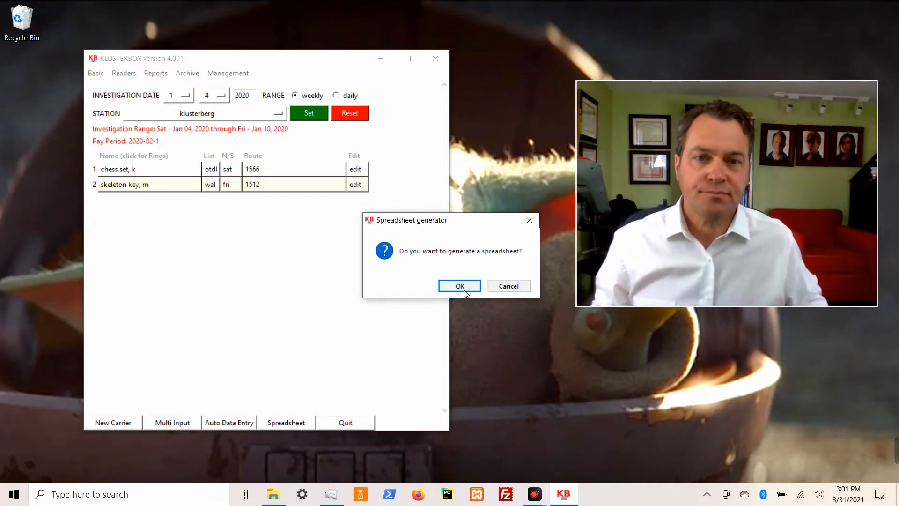
left_click(460, 287)
left_click(514, 293)
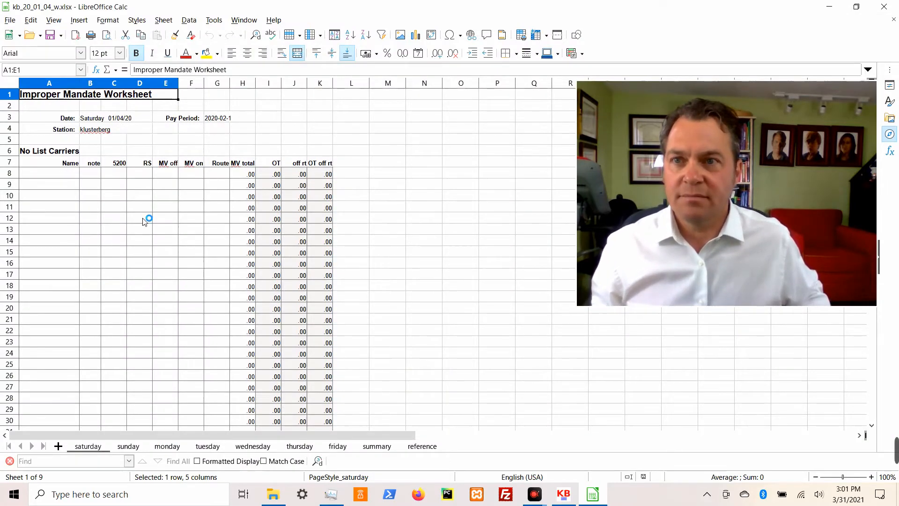
Step: Examine the Work Assignment and Overtime Desired List carrier sections on the saturday sheet, including moves, off-route overtime and availability
scroll(147, 225, "down", 8)
scroll(154, 232, "down", 3)
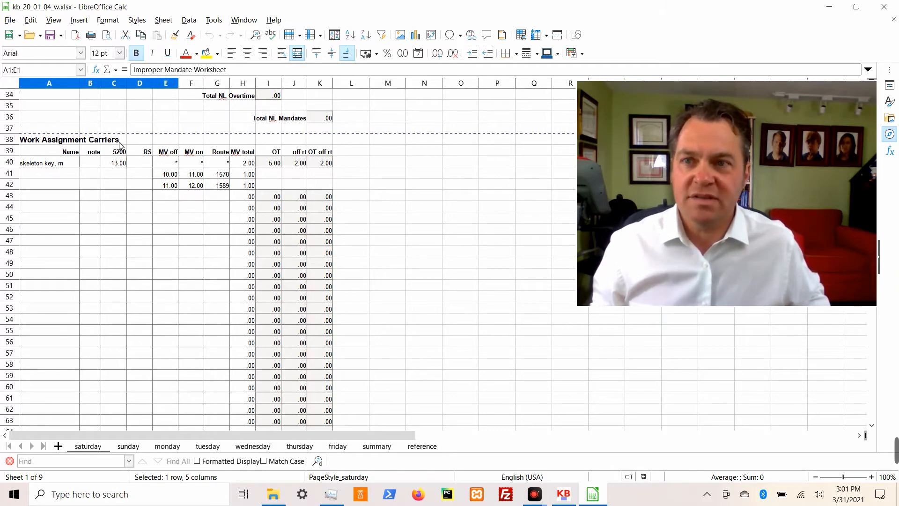
left_click(10, 139)
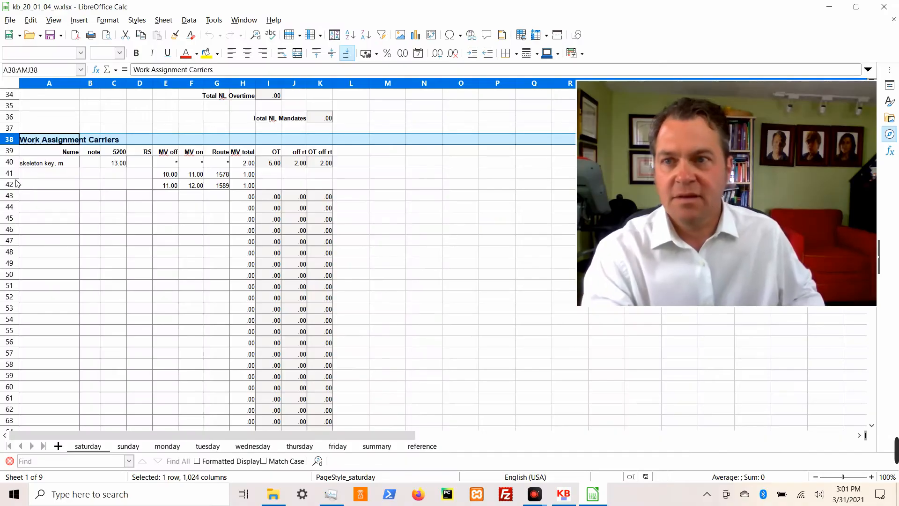
scroll(28, 322, "down", 10)
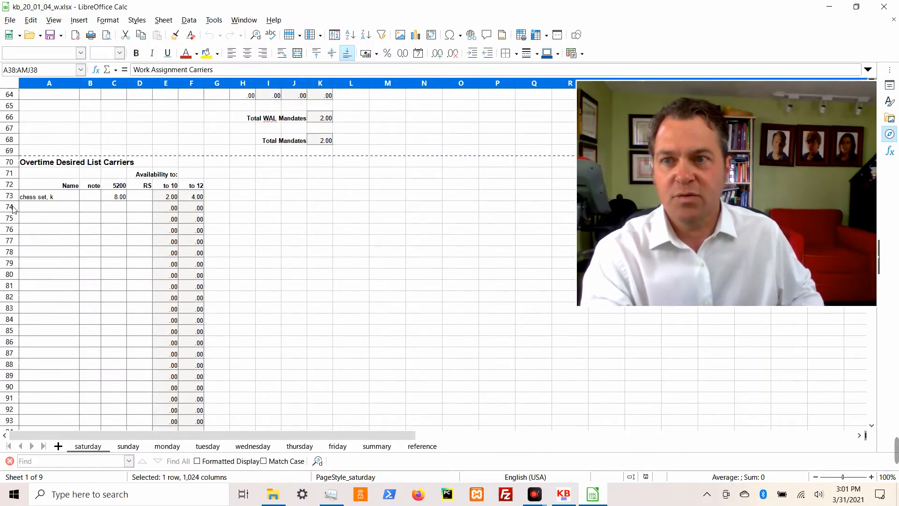
left_click(9, 163)
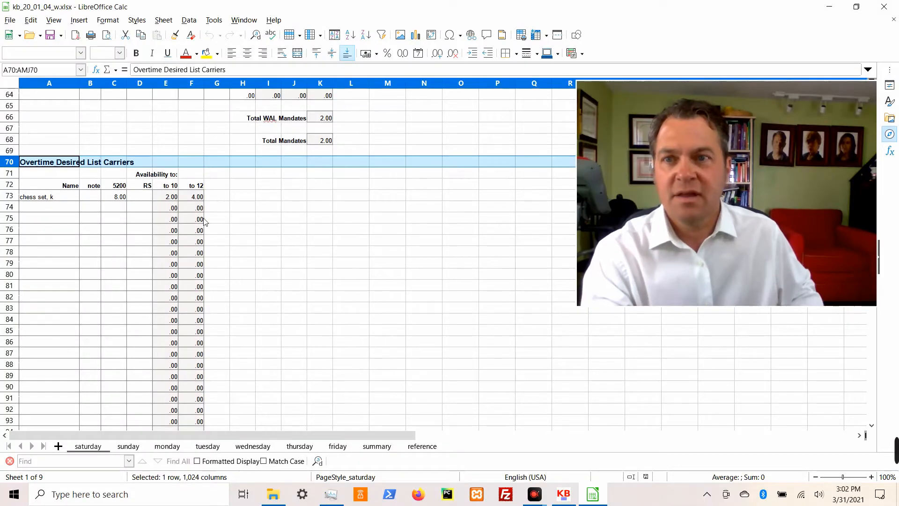
scroll(31, 150, "up", 9)
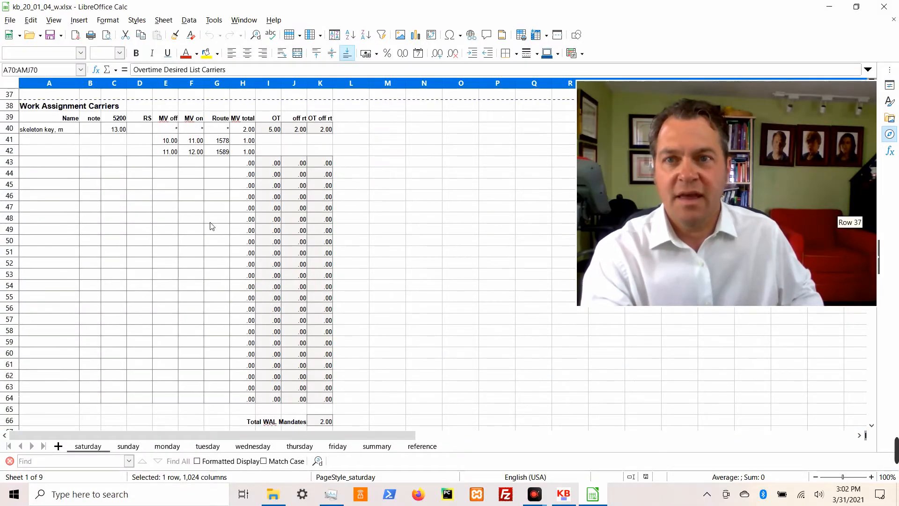
left_click(9, 129)
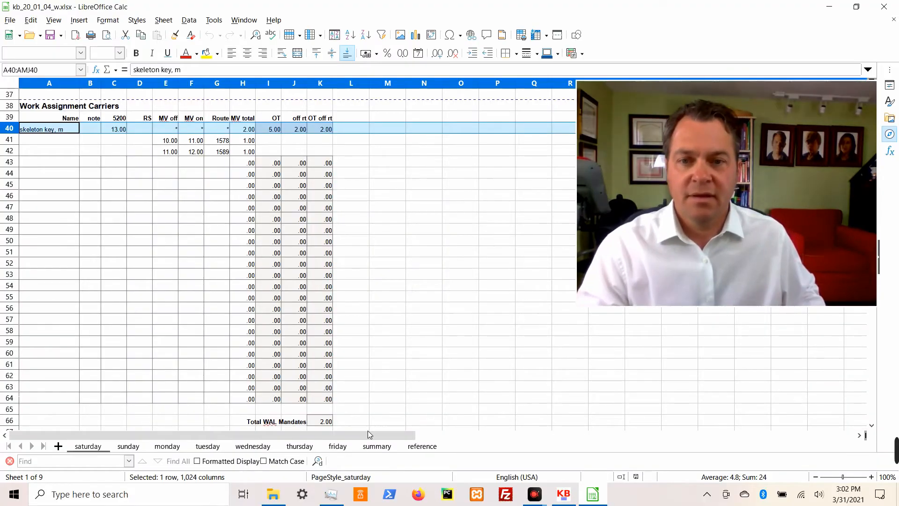
Step: Review the weekly availability and violations on the summary sheet, and close the workbook
left_click(377, 446)
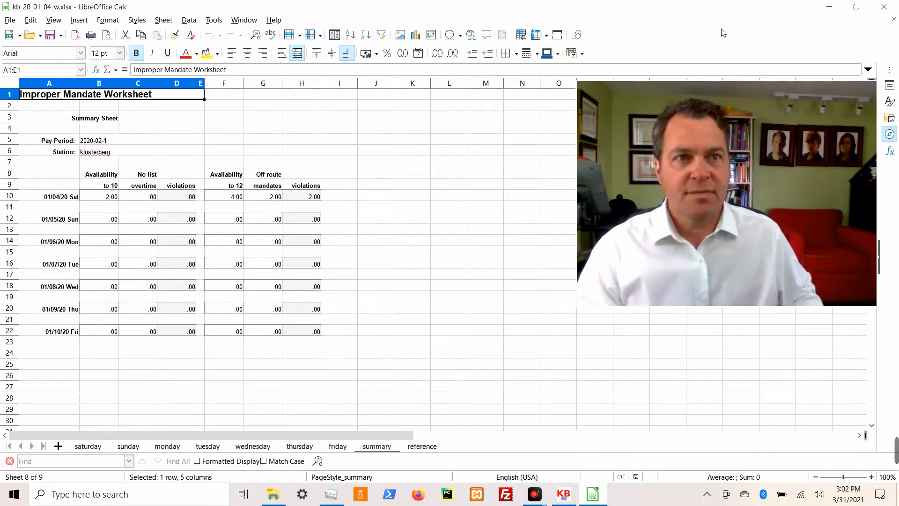
left_click(884, 7)
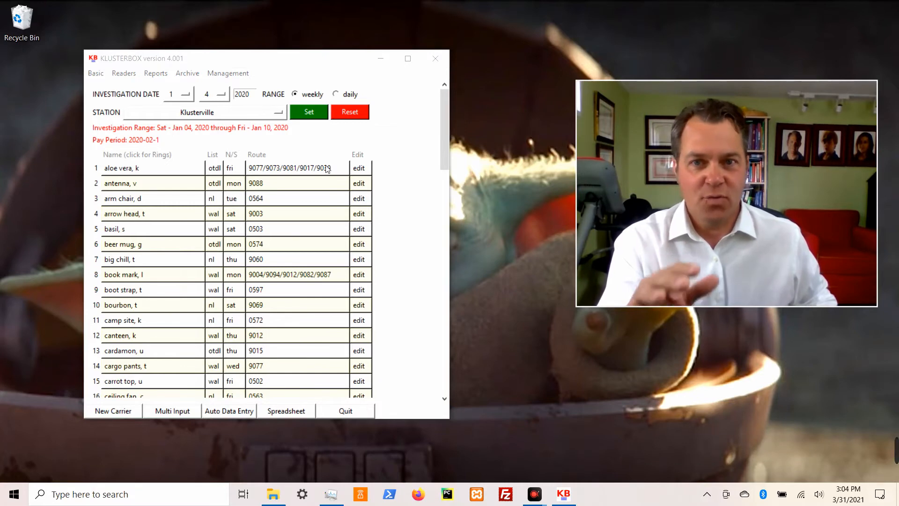
Step: Open the record of Klusterville's first listed carrier for editing and examine its status change history
left_click(358, 167)
scroll(140, 254, "down", 3)
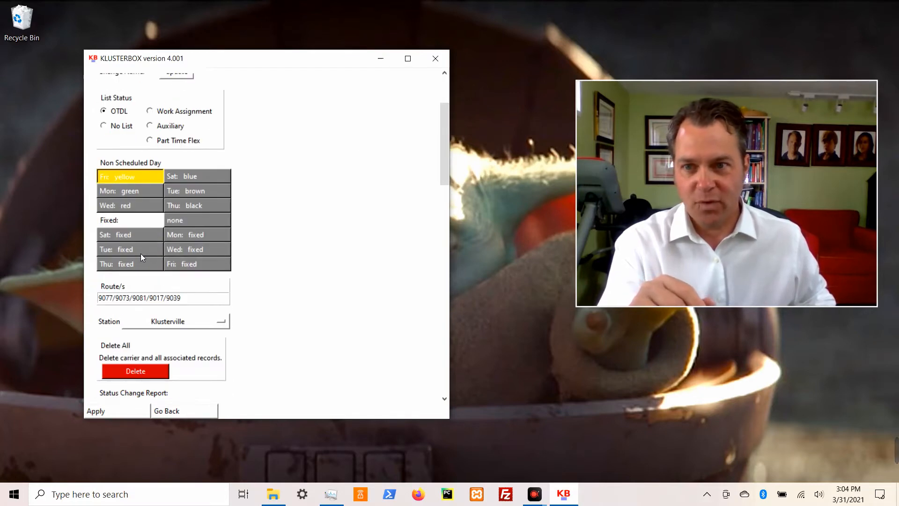
scroll(140, 253, "down", 10)
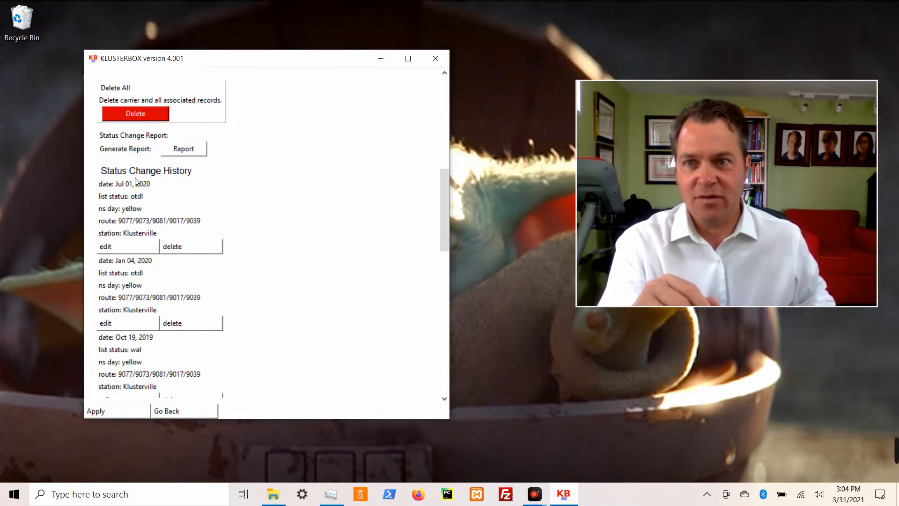
scroll(176, 206, "down", 5)
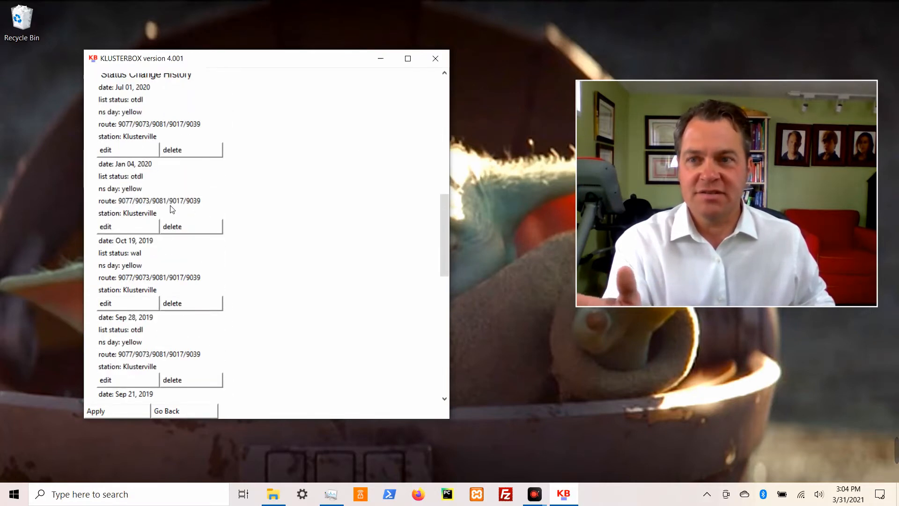
scroll(173, 379, "down", 2)
Step: Generate the carrier's status change report, review it and close it
scroll(171, 384, "up", 10)
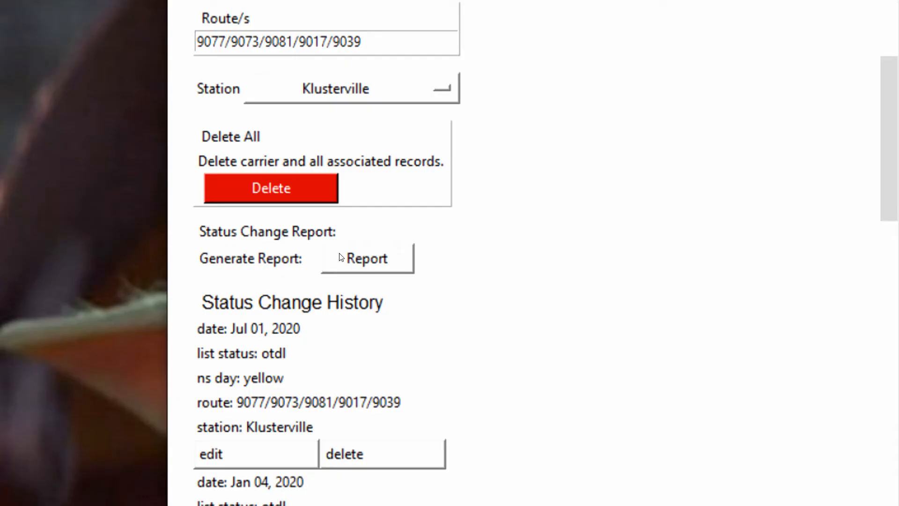
left_click(366, 264)
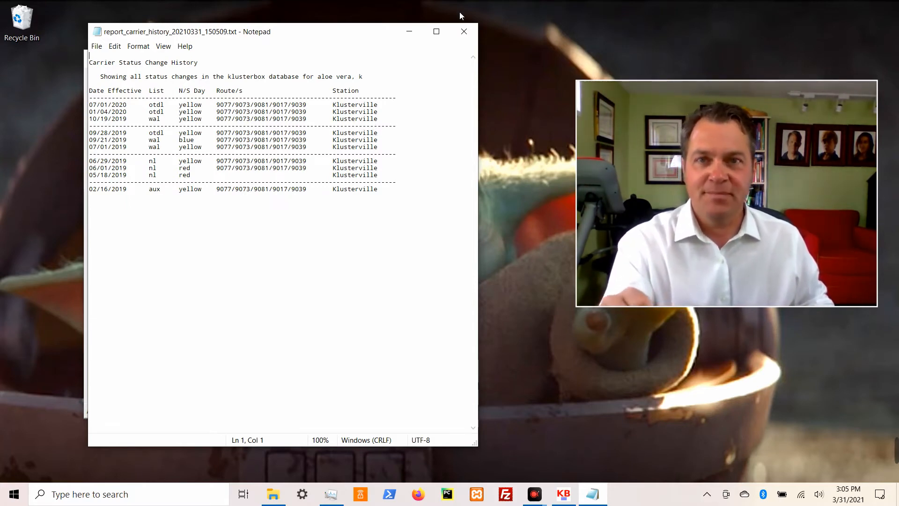
left_click(465, 31)
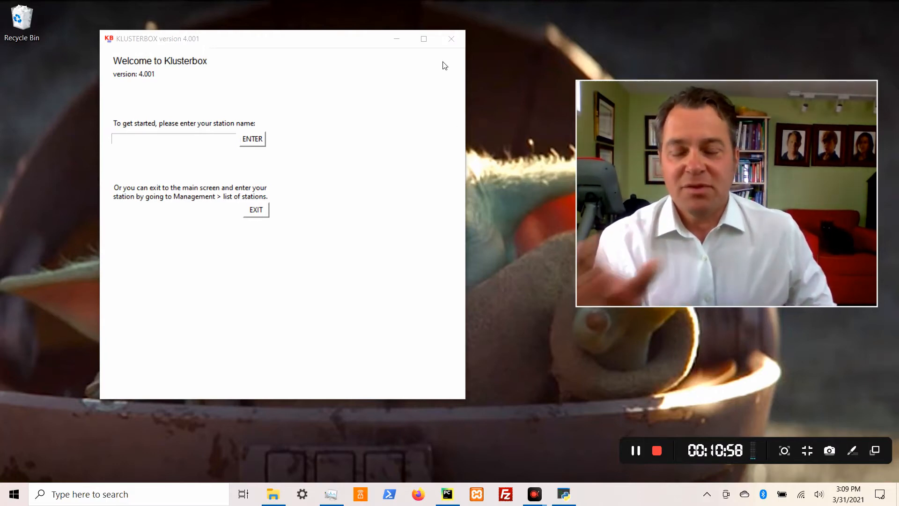
Step: Enter klusterville as the station name on the welcome screen and submit it
left_click(237, 125)
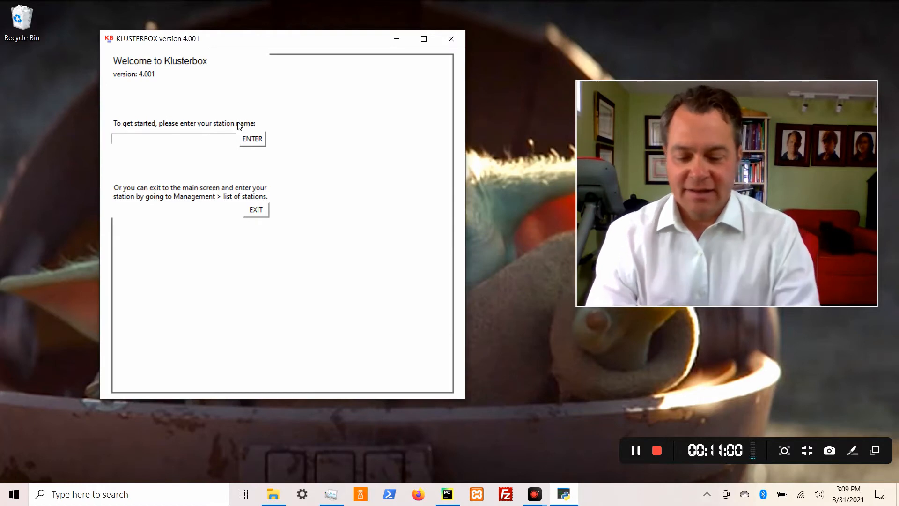
type("klusterbo")
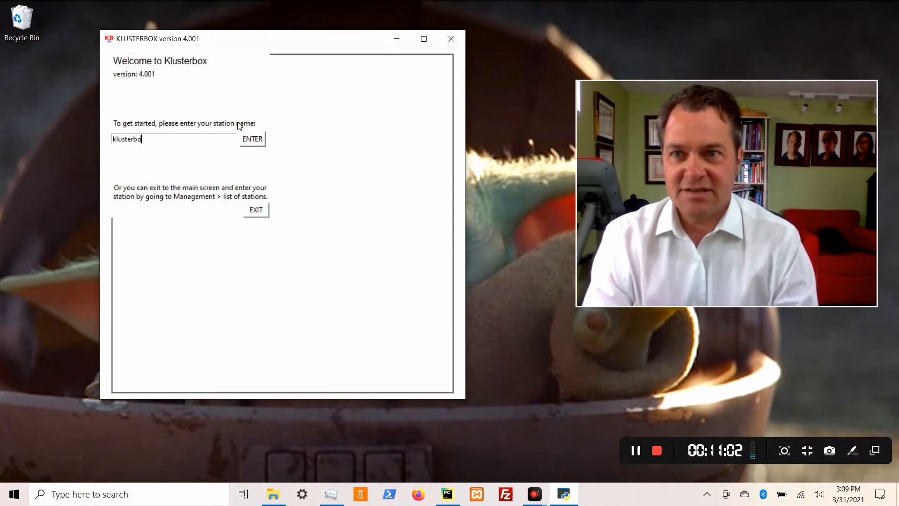
key("BackSpace")
key("BackSpace")
key("BackSpace")
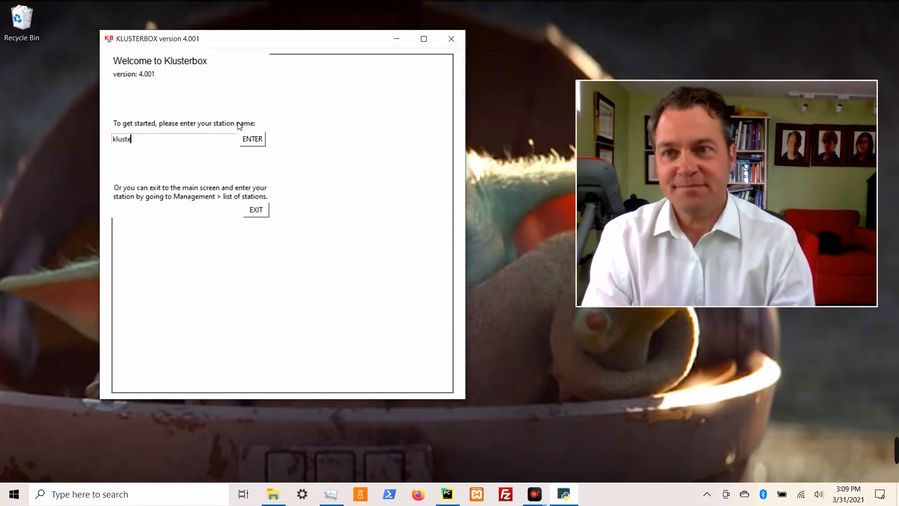
key("BackSpace")
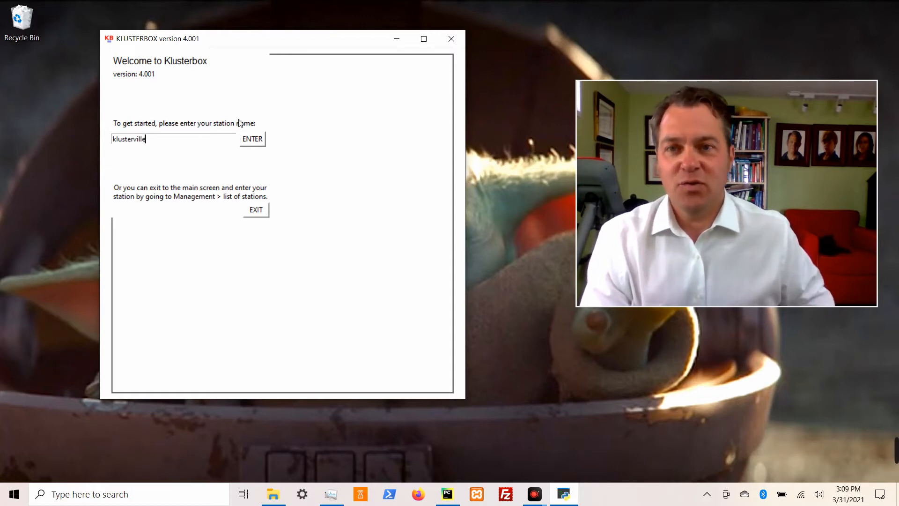
left_click(248, 137)
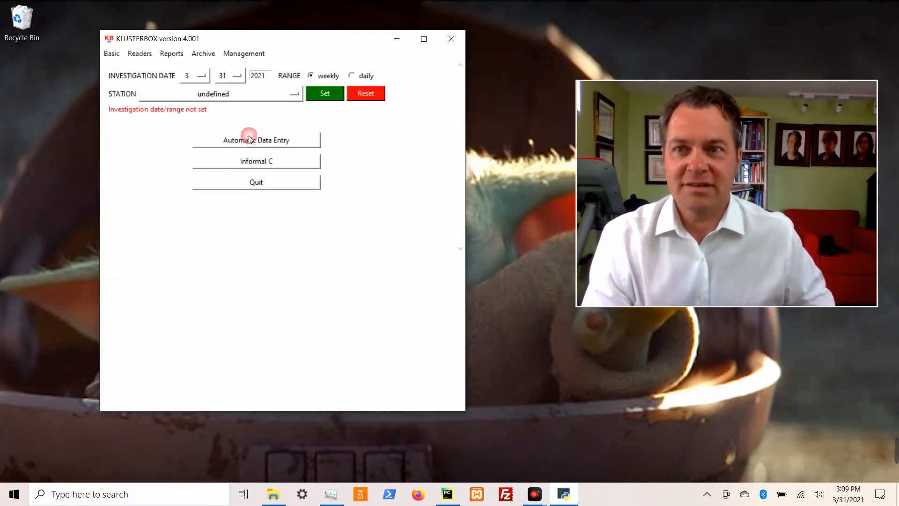
Step: Check the available station choices and review the record counts in the database maintenance screen
left_click(216, 95)
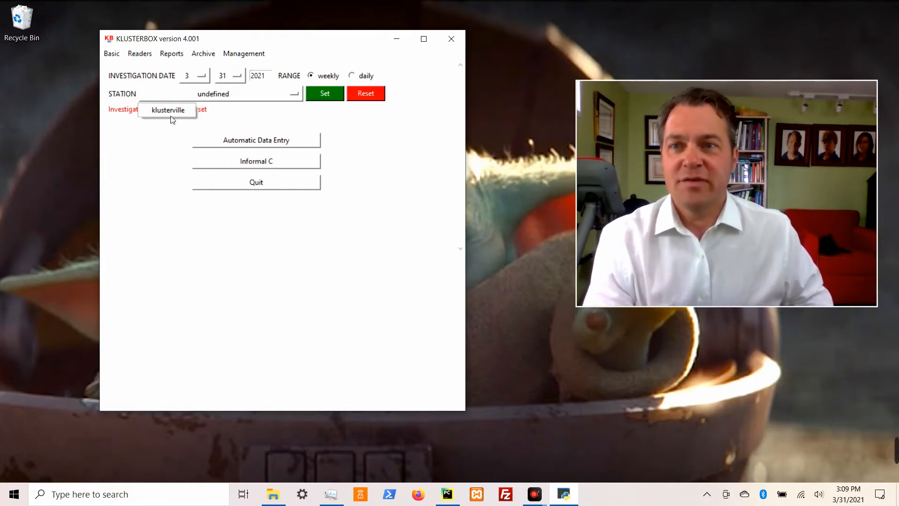
left_click(310, 118)
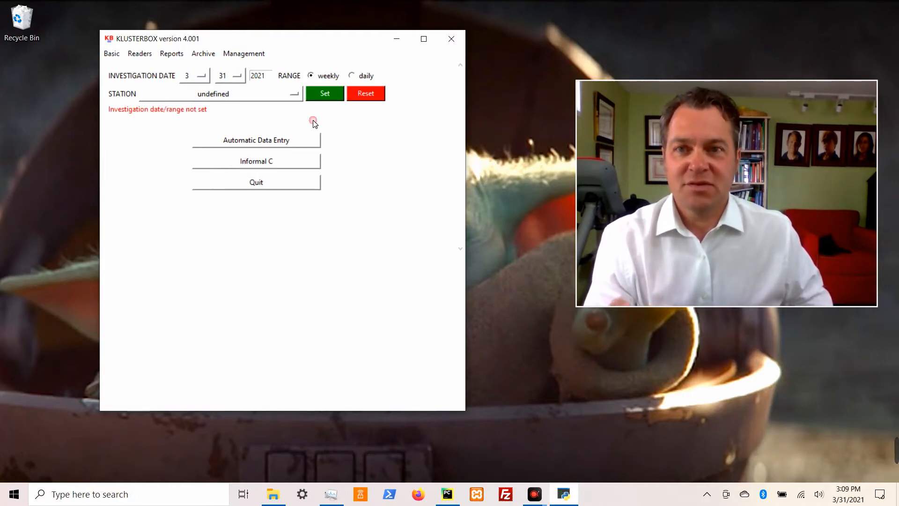
left_click(243, 53)
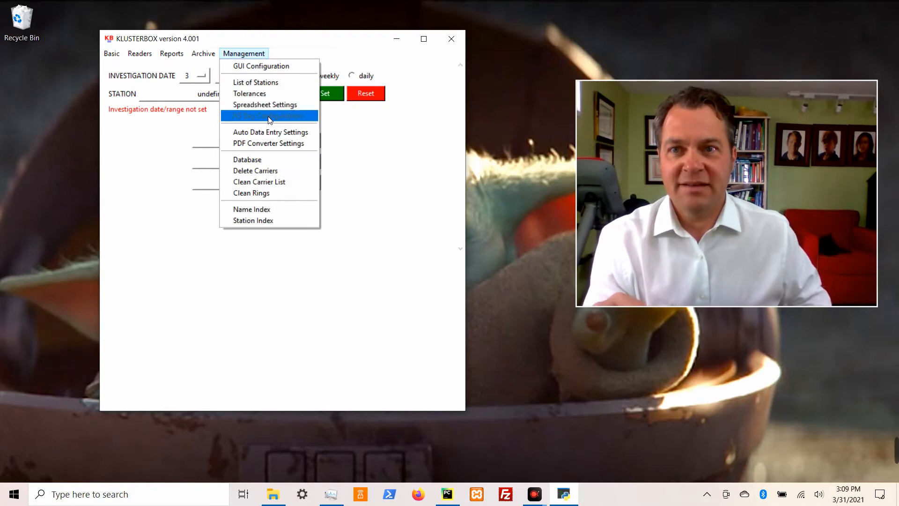
left_click(262, 161)
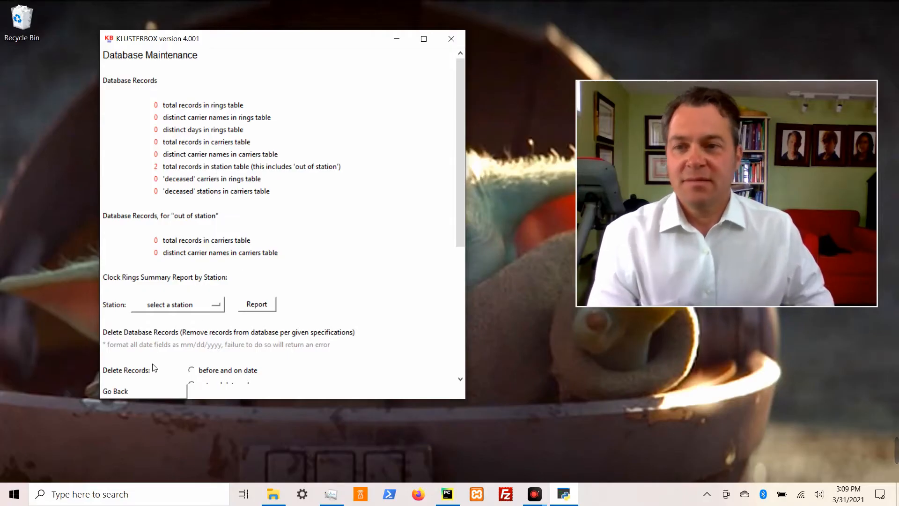
left_click(146, 392)
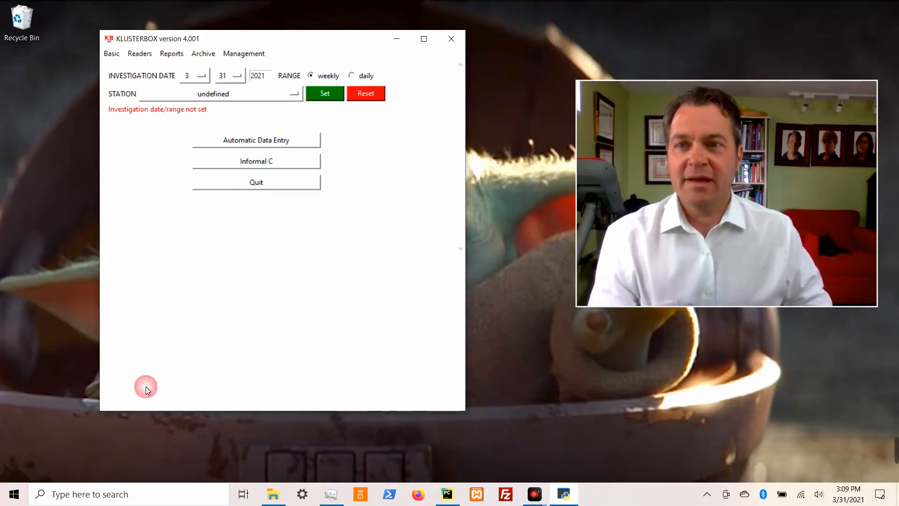
Step: Start automatic data entry with the report file fake_2020021.csv from the fake_ee folder
left_click(246, 141)
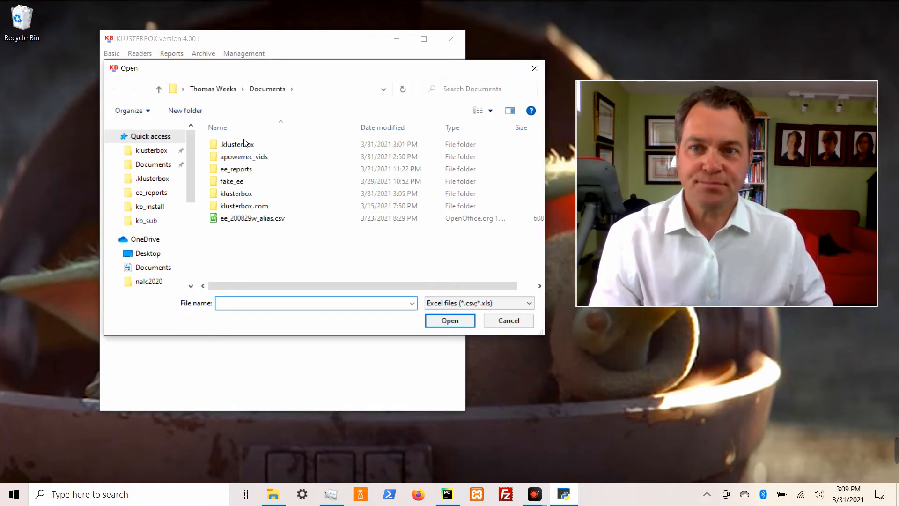
double_click(237, 181)
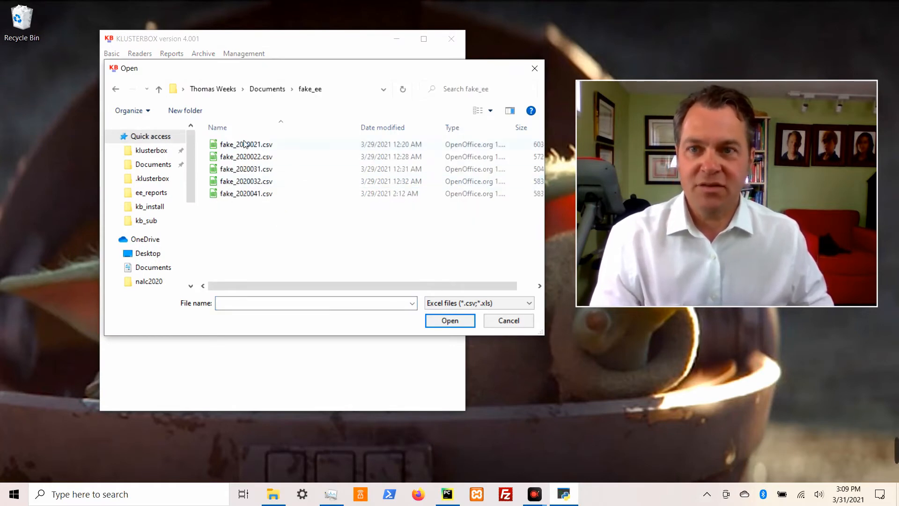
left_click(247, 159)
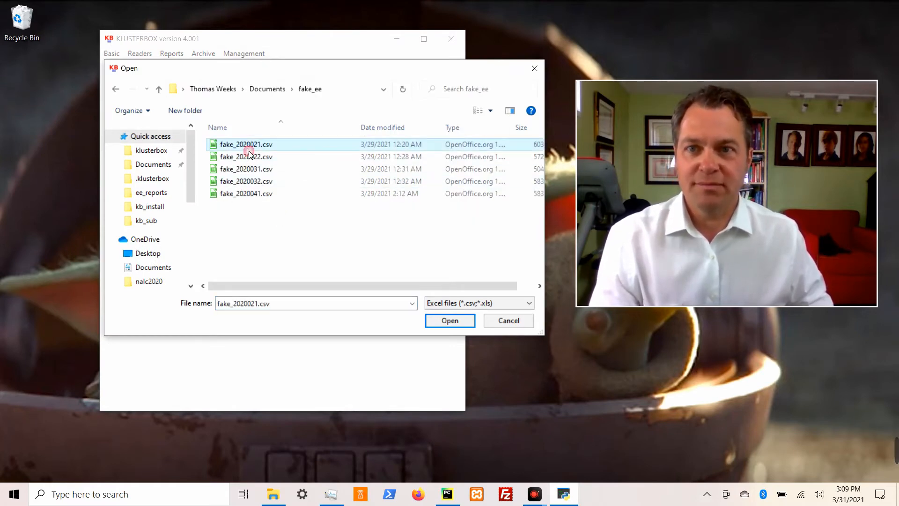
left_click(447, 320)
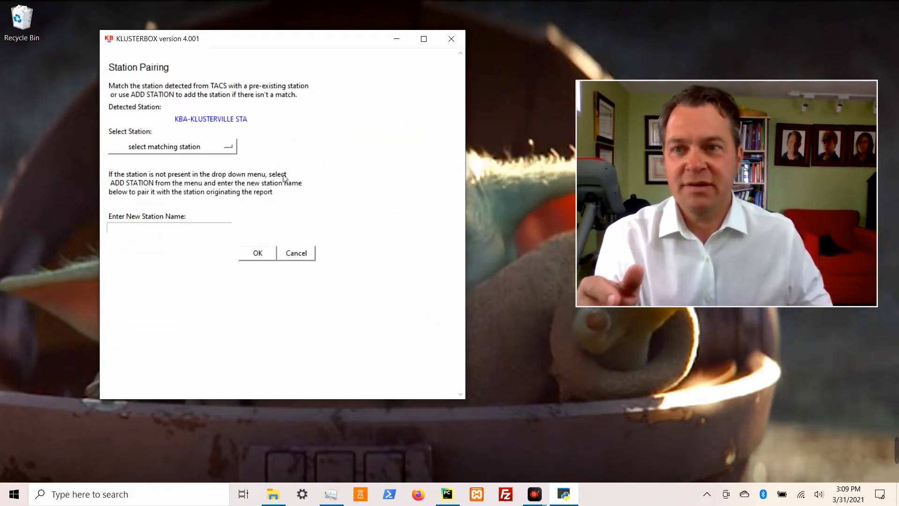
Step: Pair the detected KBA-KLUSTERVILLE STA station with the existing klusterville station
left_click(200, 146)
left_click(162, 174)
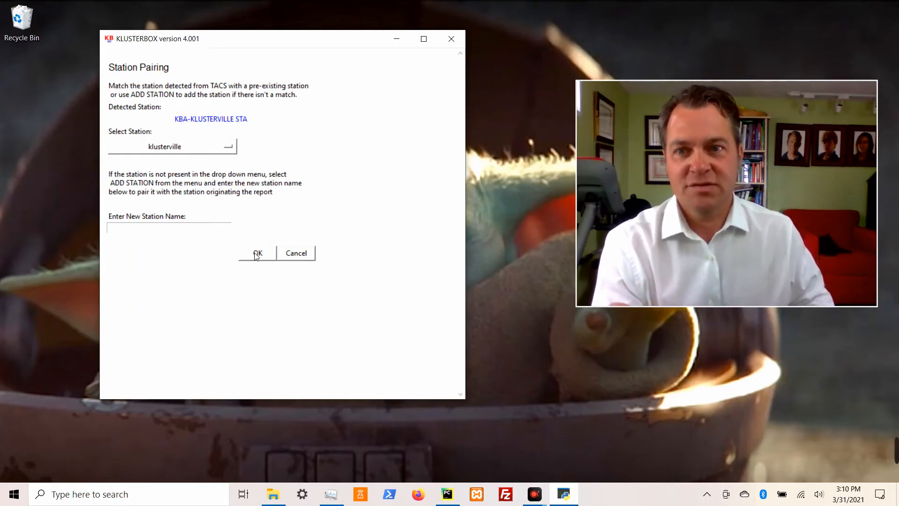
left_click(256, 255)
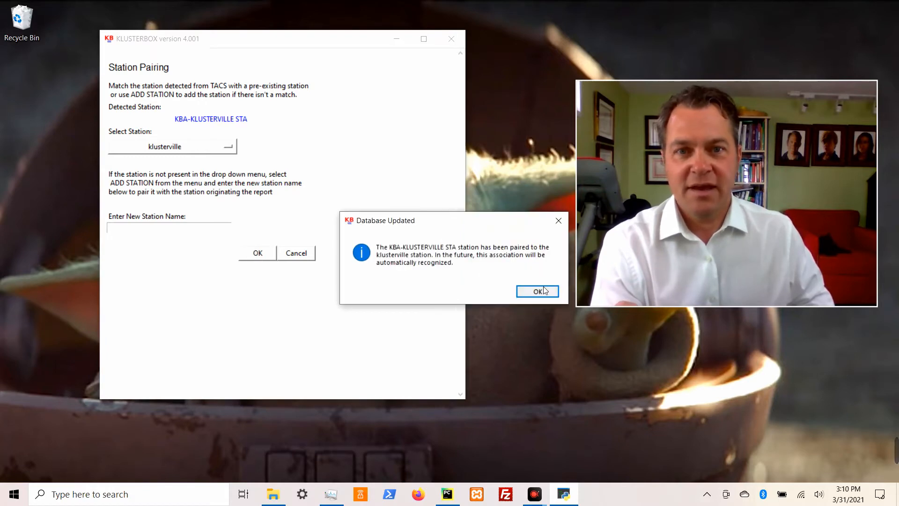
left_click(543, 291)
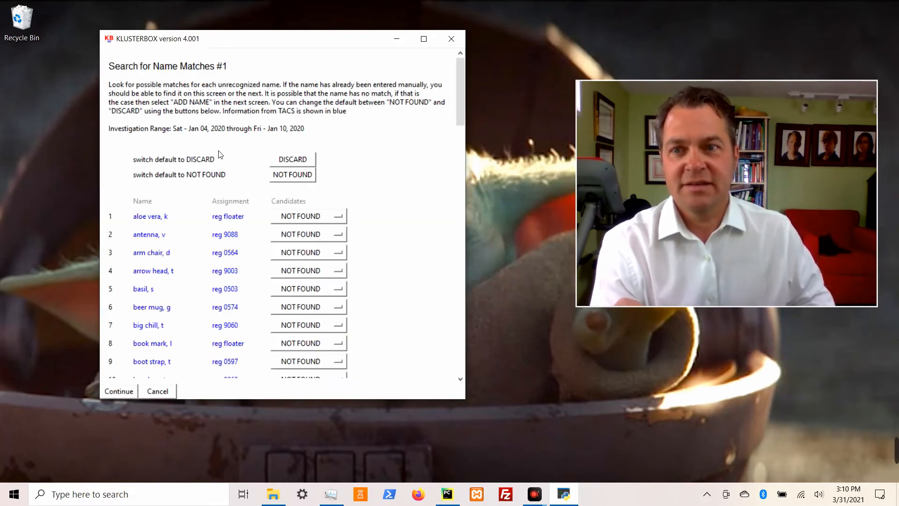
Step: Accept the NOT FOUND and ADD NAME defaults for all unrecognized carriers in both name-matching screens
scroll(220, 154, "down", 8)
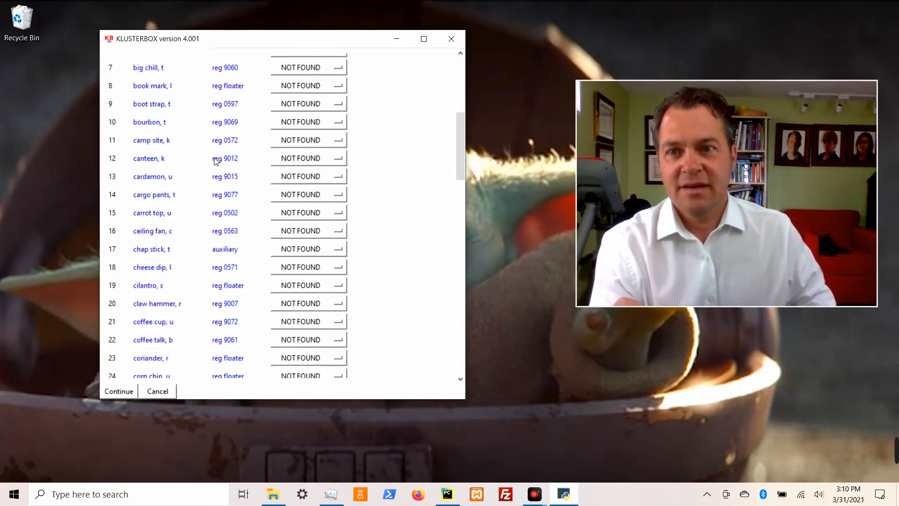
left_click(117, 391)
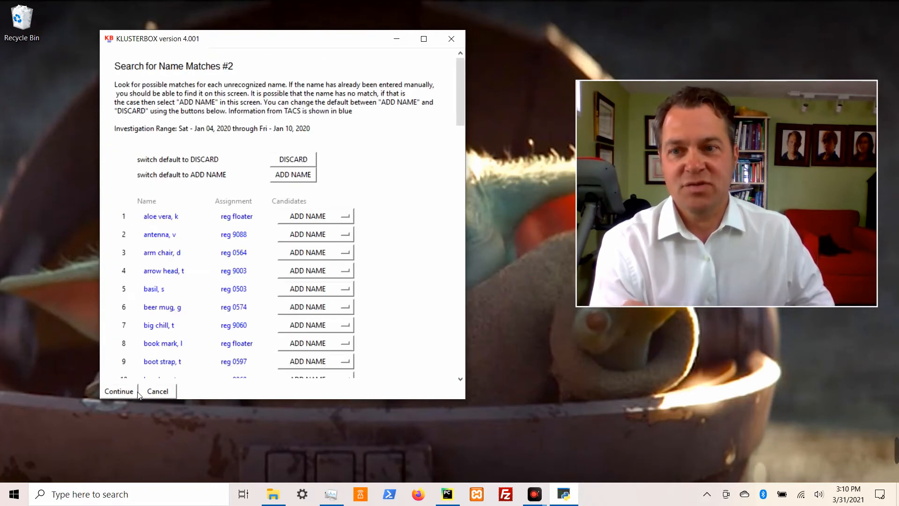
left_click(120, 392)
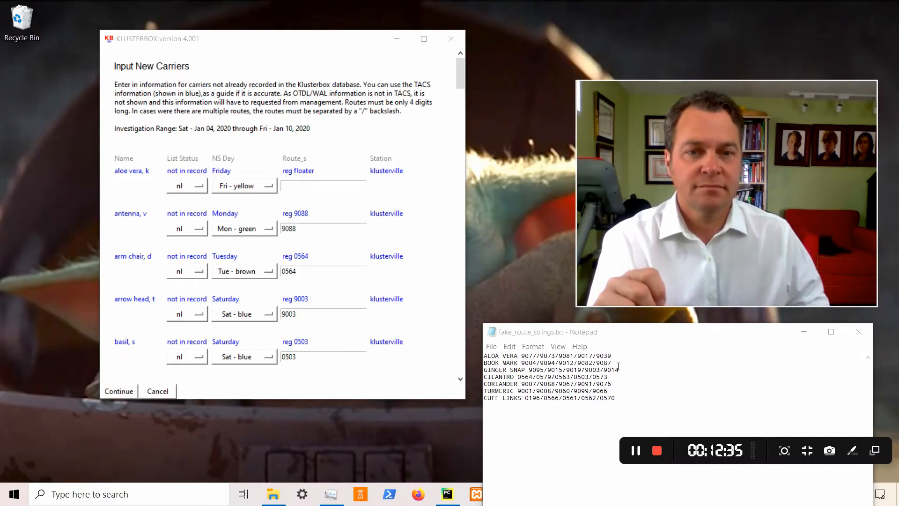
Step: Copy the route string 9077/9073/9081/9017/9039 from fake_route_strings.txt into the first listed floater's routes
left_click_drag(612, 356, 522, 358)
key("ctrl+c")
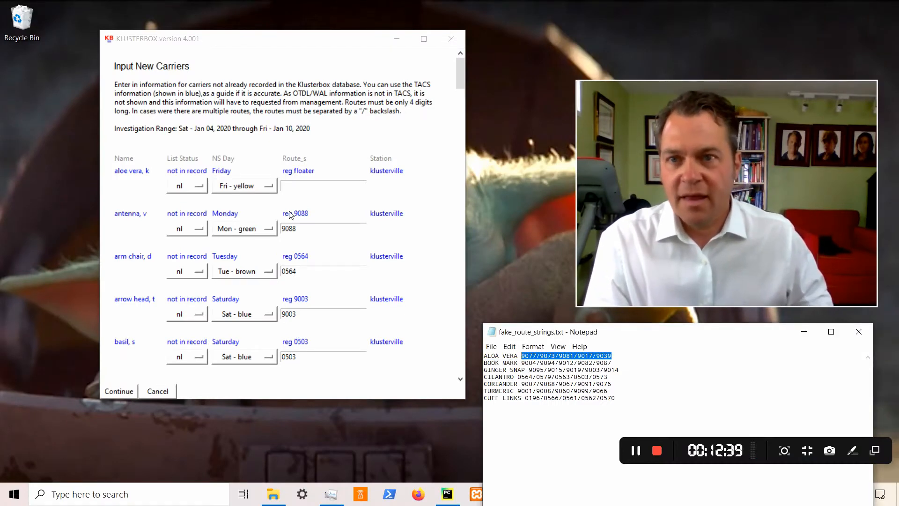
left_click(296, 187)
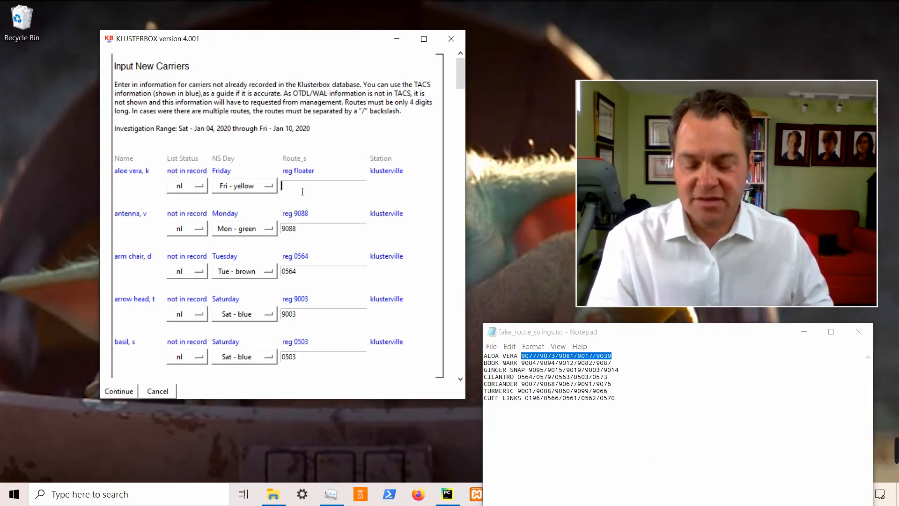
key("ctrl+v")
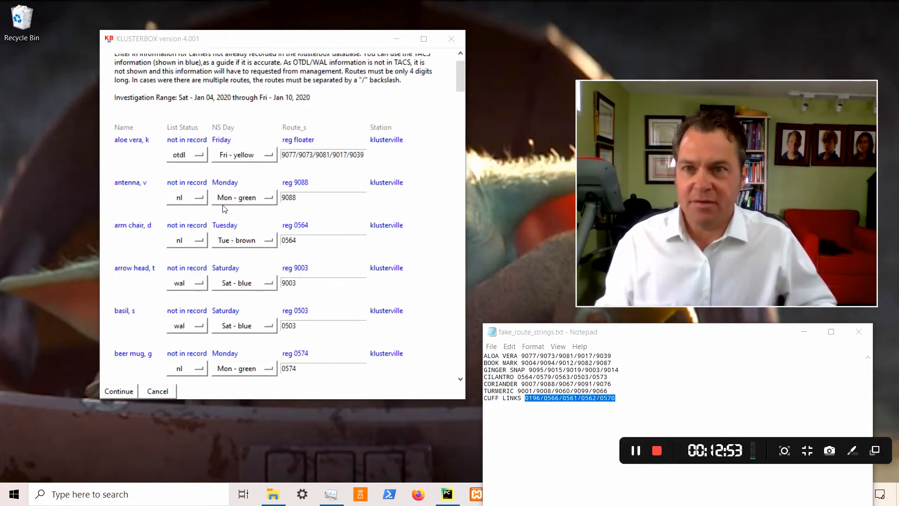
Step: Set the list status to otdl for the new carriers on routes 9088, 0574 and 9015
left_click(192, 201)
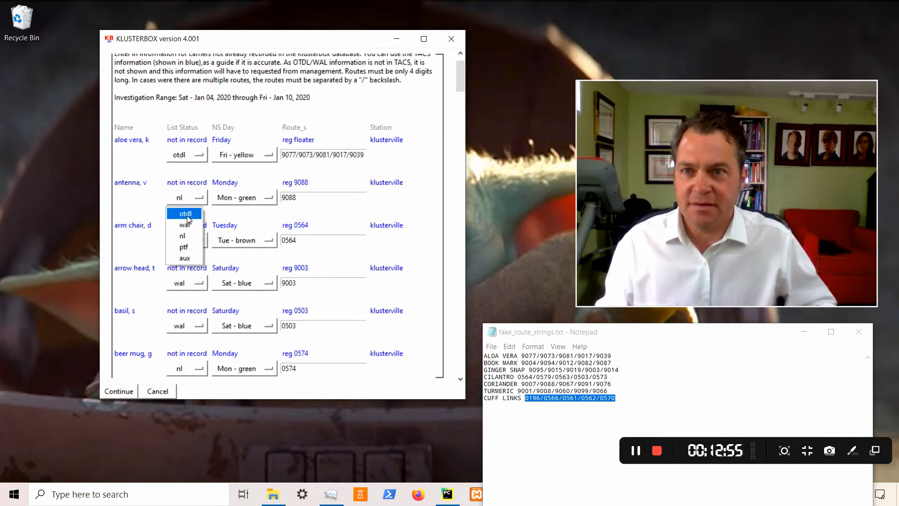
left_click(187, 214)
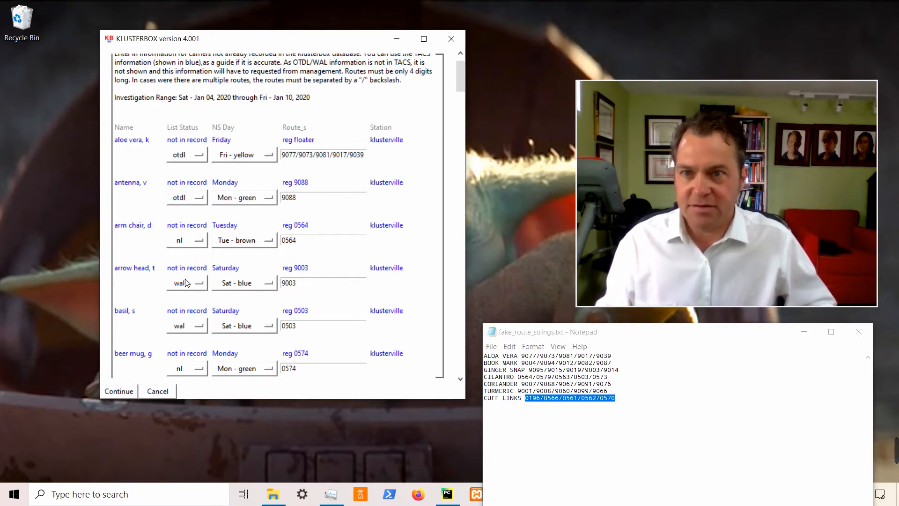
left_click(193, 369)
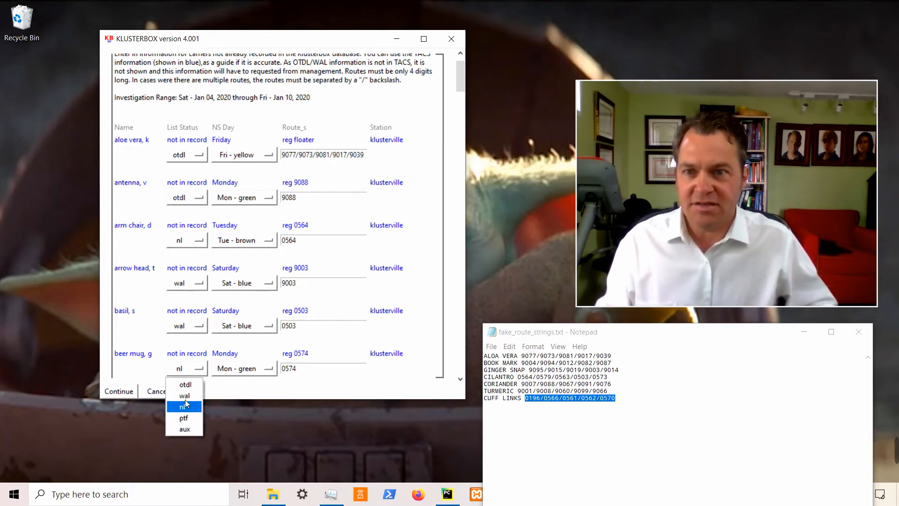
left_click(183, 383)
scroll(239, 292, "down", 4)
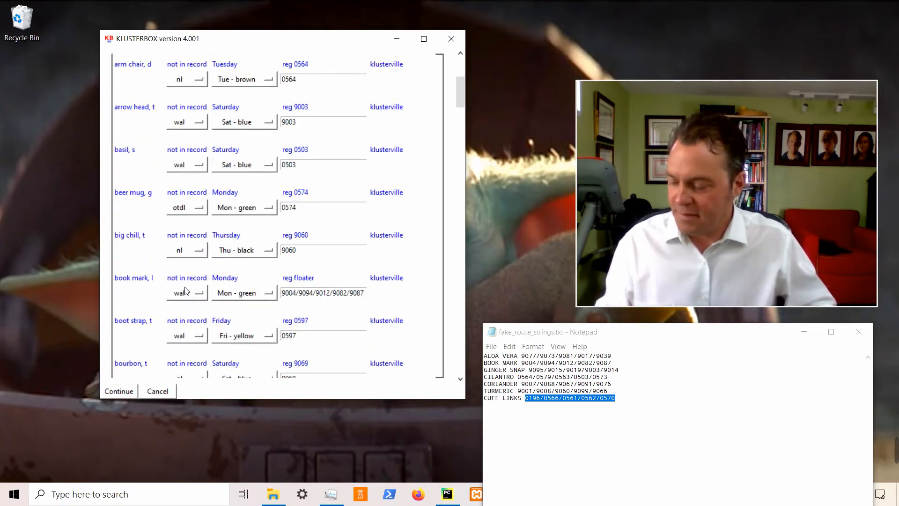
scroll(184, 313, "down", 2)
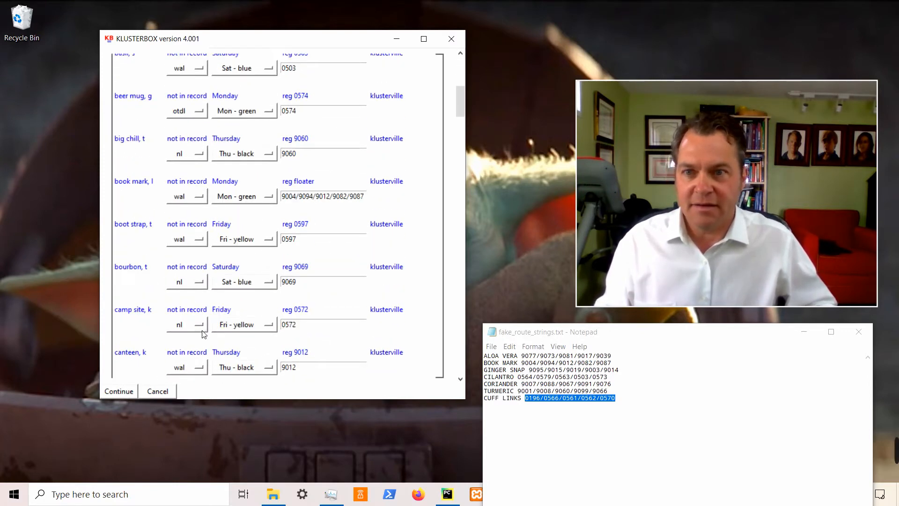
scroll(204, 334, "down", 2)
left_click(198, 314)
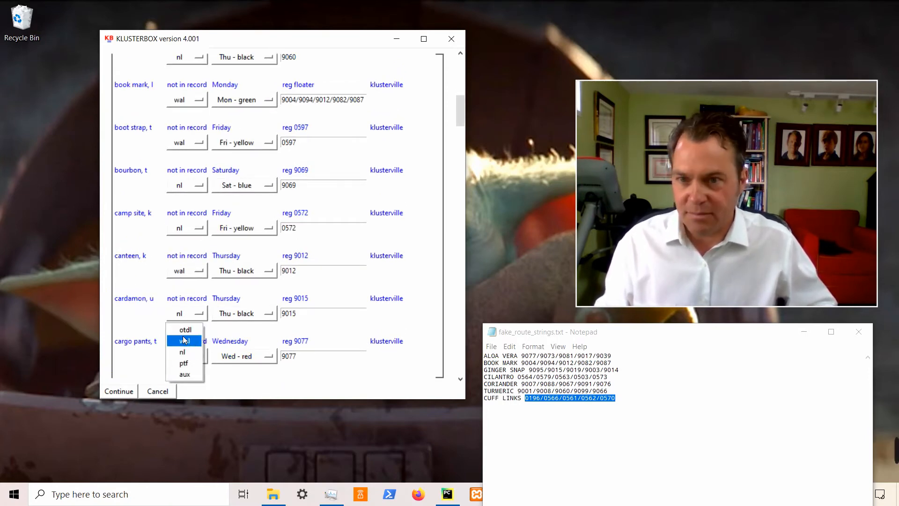
left_click(184, 330)
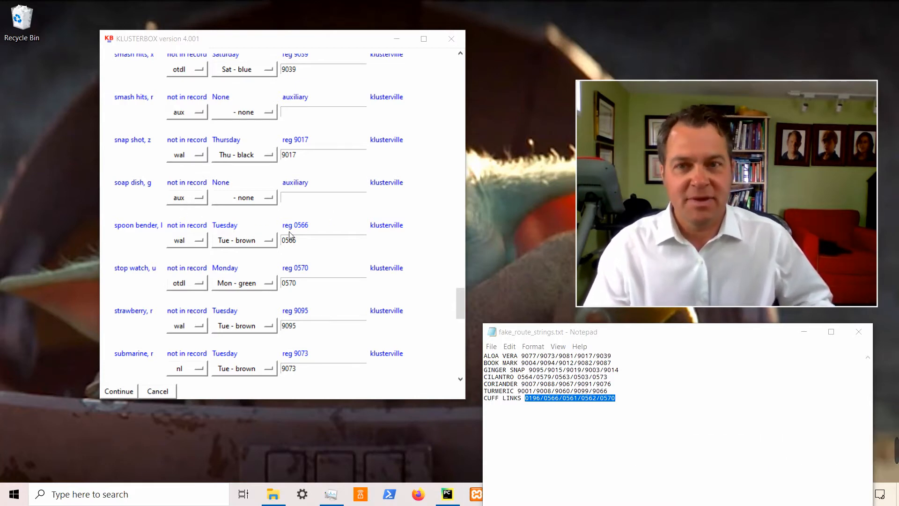
Step: Review the new carriers' statuses and the floaters' route strings, and submit the new carrier entries
scroll(294, 234, "up", 9)
scroll(289, 234, "up", 13)
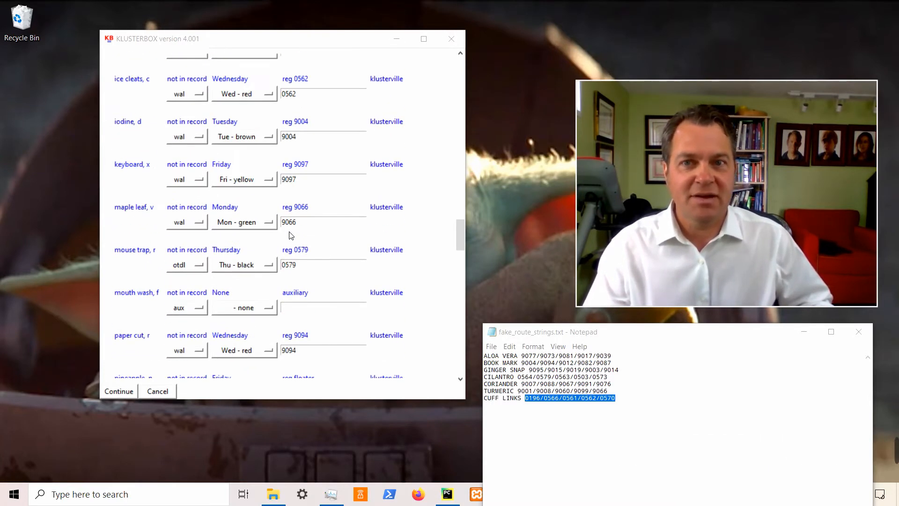
scroll(289, 234, "up", 1)
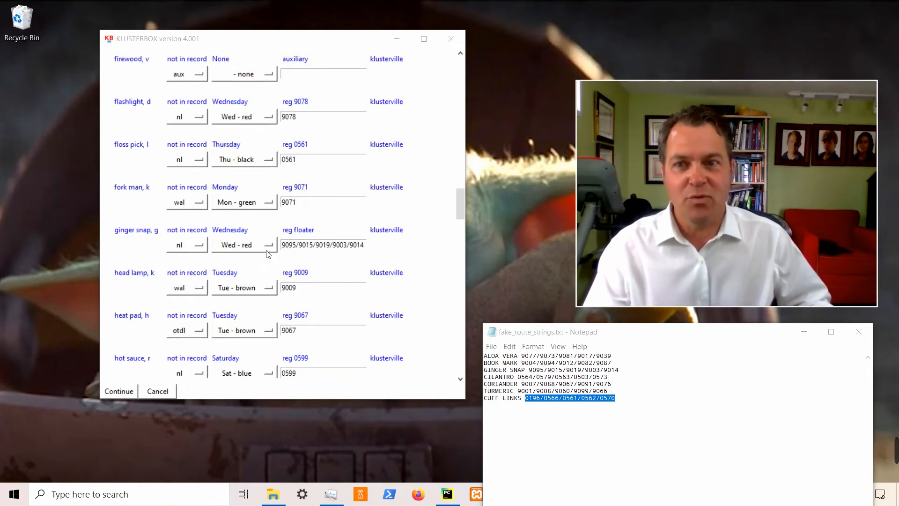
left_click(294, 248)
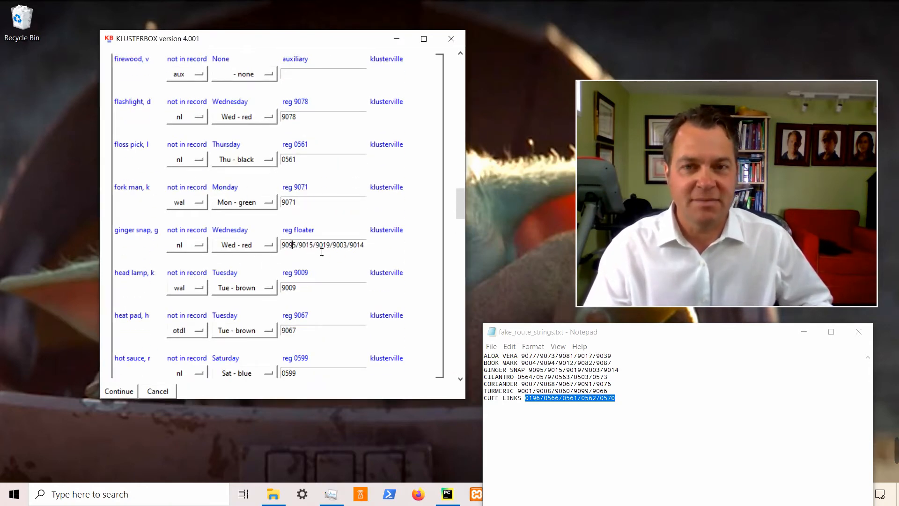
left_click(119, 392)
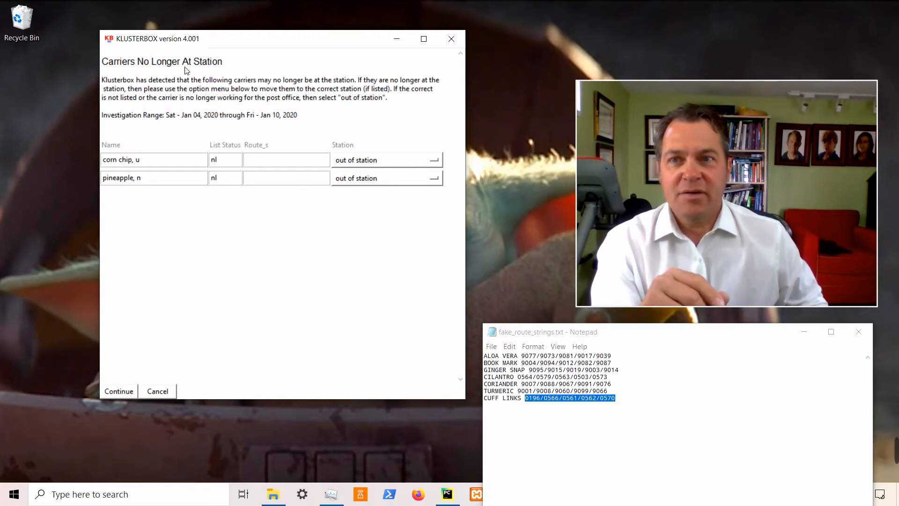
Step: Accept out of station for both departed carriers and automatically enter the rings, closing the route strings file
left_click(123, 393)
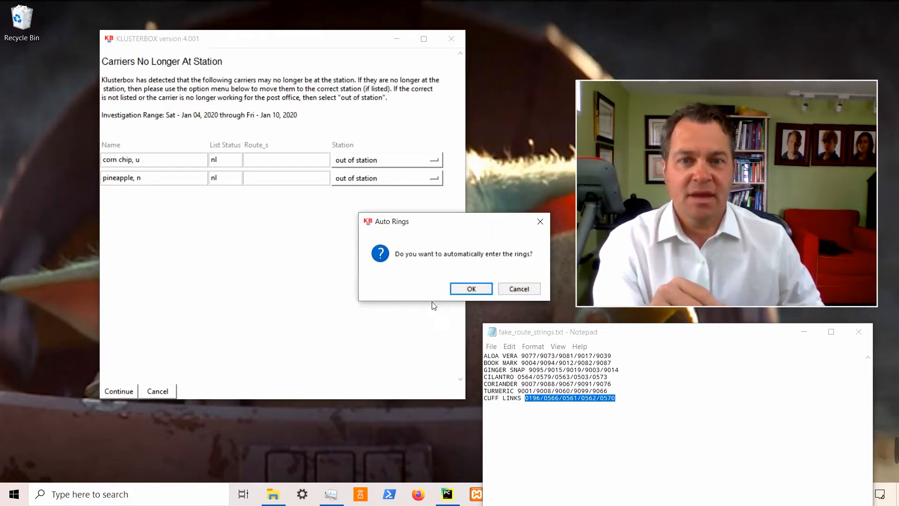
left_click(471, 289)
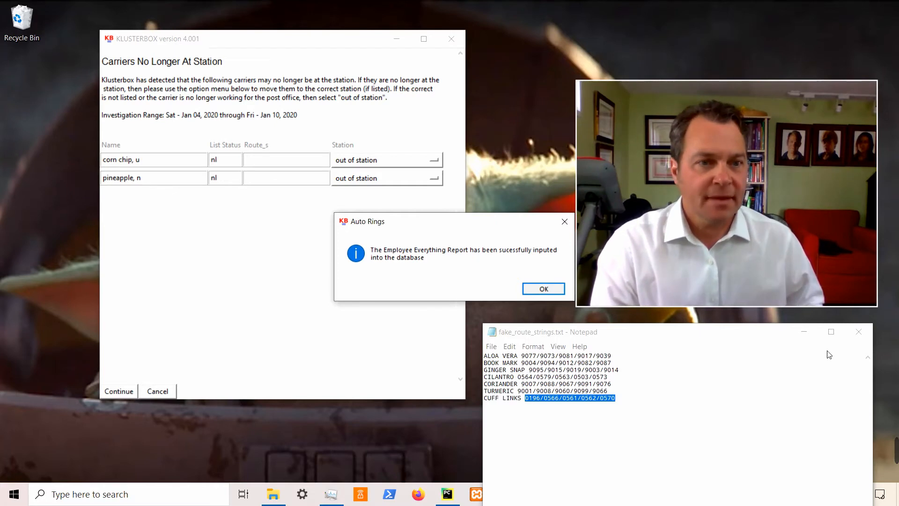
left_click(858, 331)
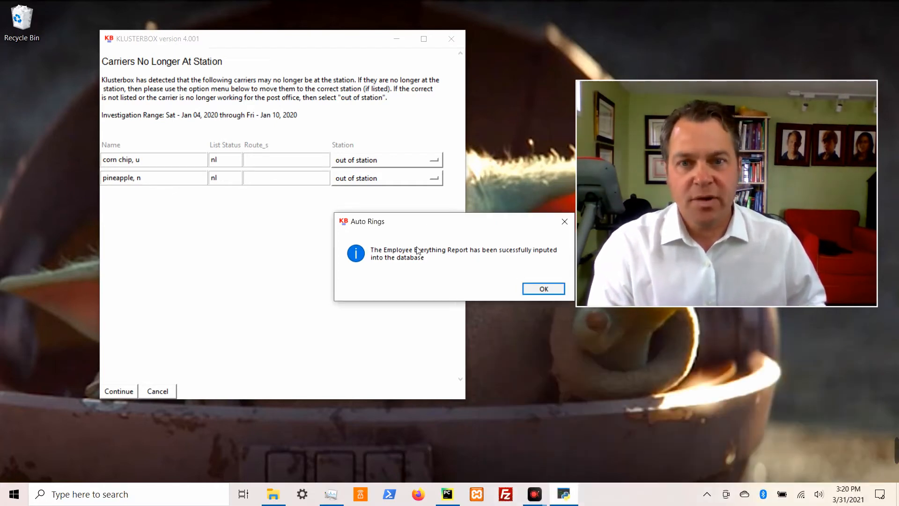
left_click(543, 289)
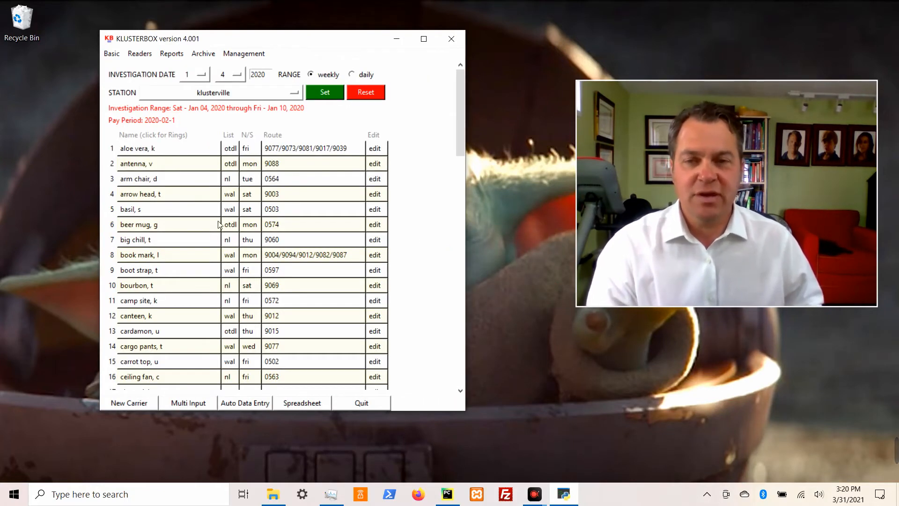
Step: Generate the klusterville spreadsheet for the week of Jan 04 through Jan 10, 2020
left_click(314, 404)
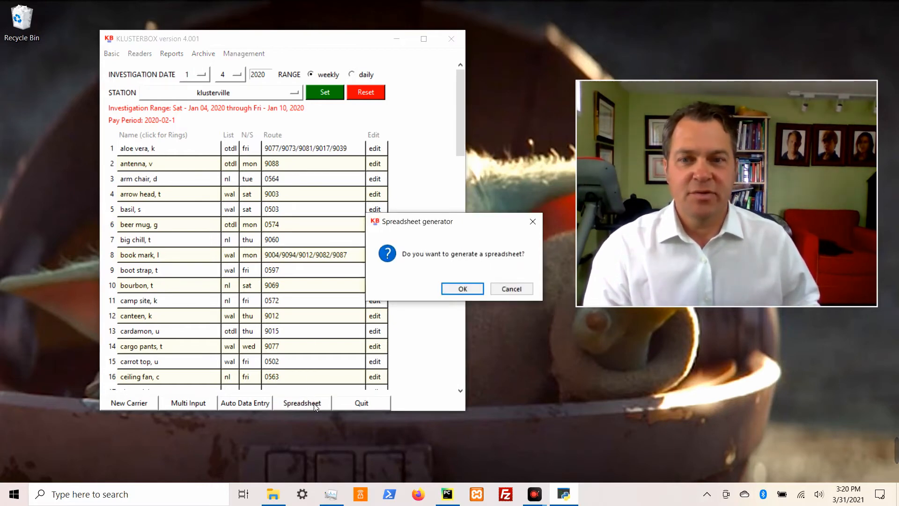
left_click(460, 285)
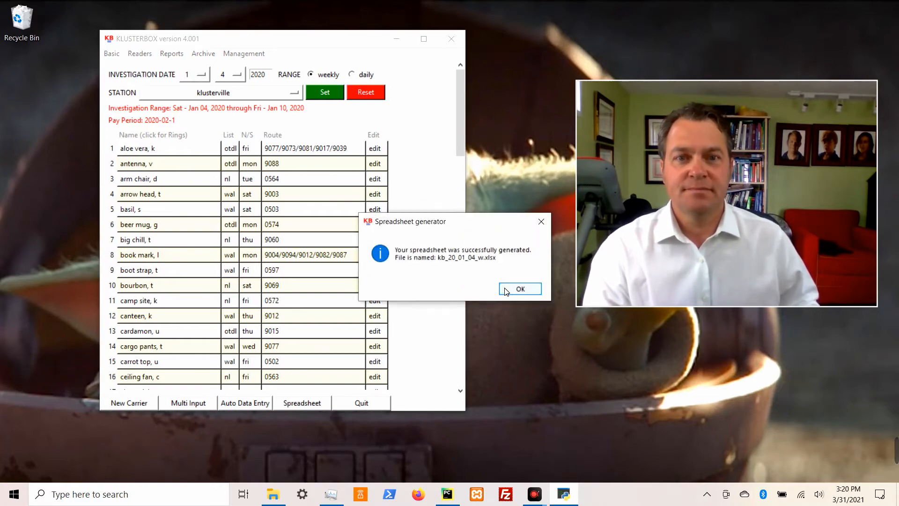
Step: Open the generated klusterville spreadsheet, review its Saturday and summary sheets, and close the workbook
left_click(504, 288)
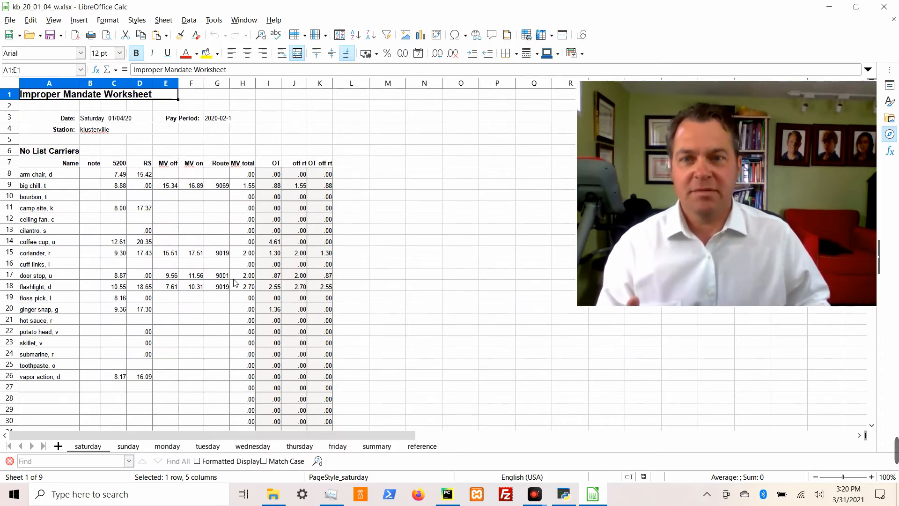
scroll(278, 255, "down", 19)
scroll(276, 261, "down", 18)
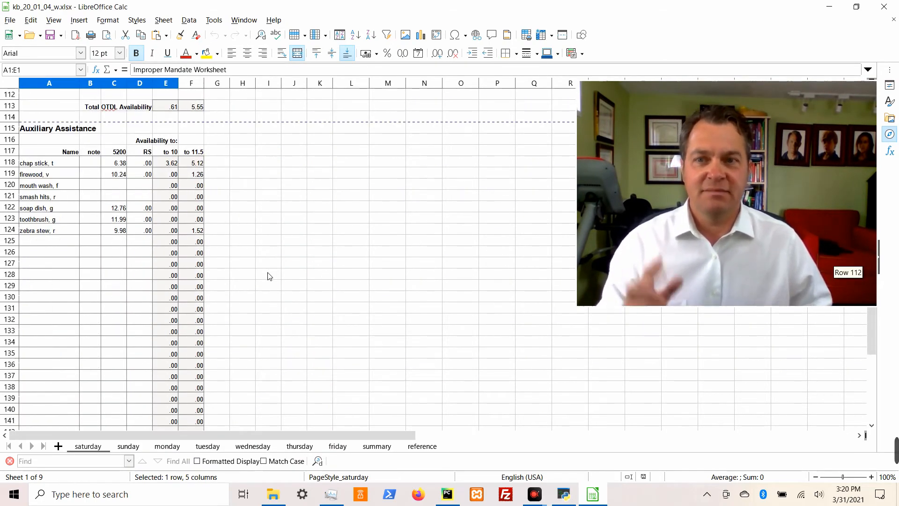
left_click(389, 448)
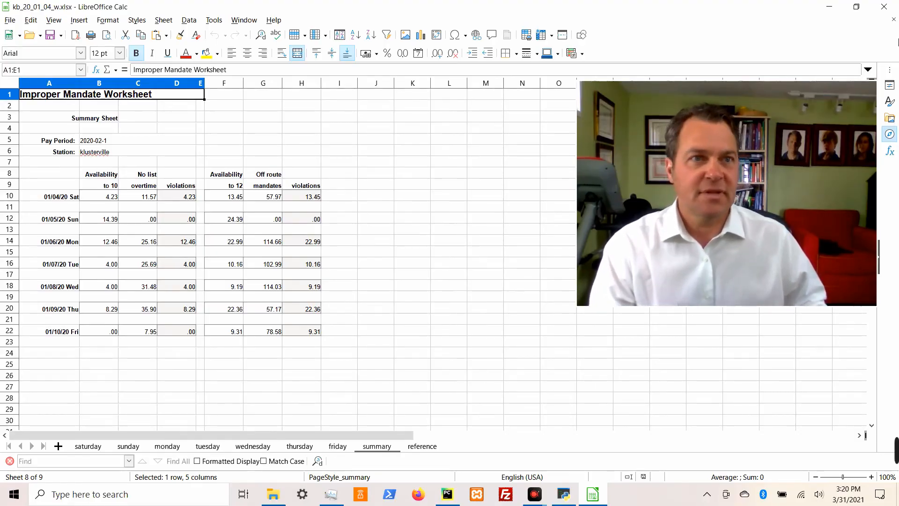
left_click(884, 7)
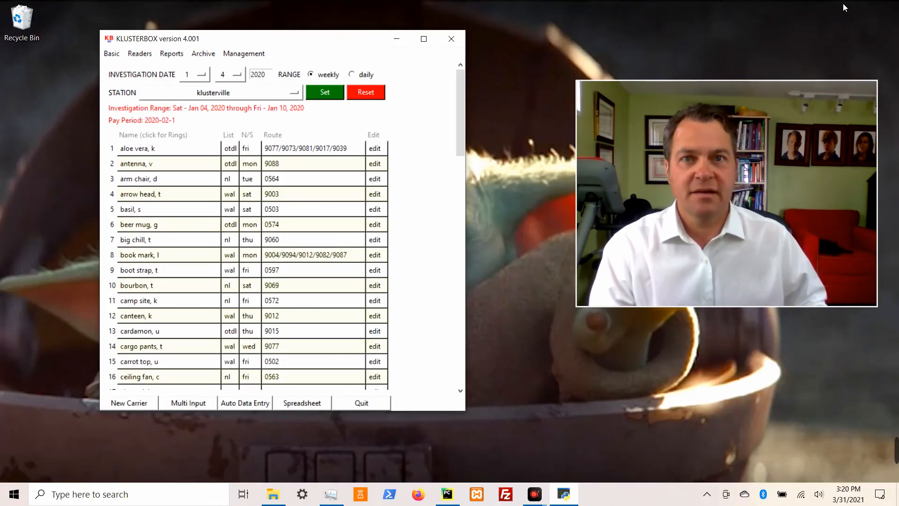
Step: Open the database management page
left_click(248, 55)
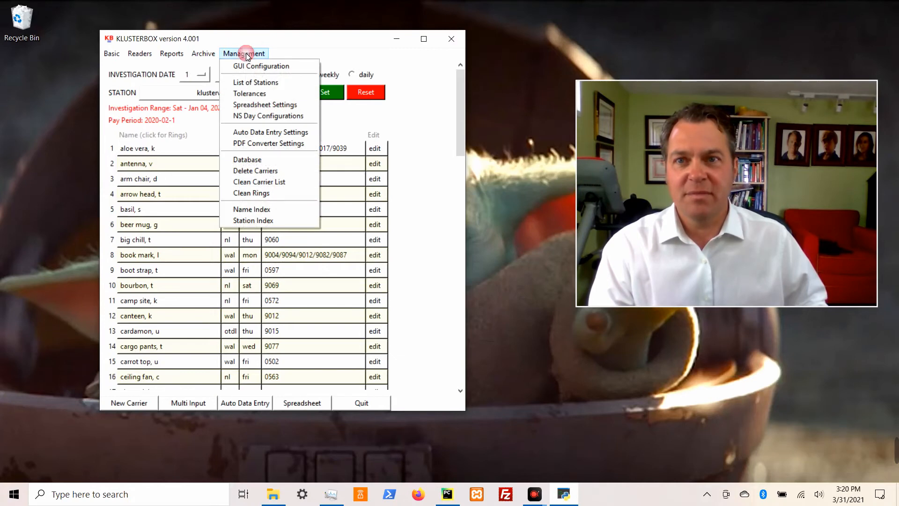
left_click(253, 161)
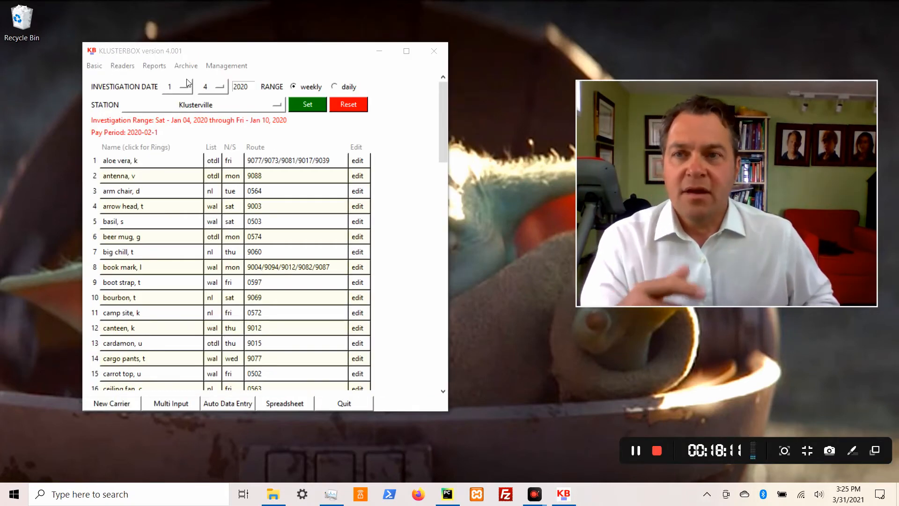
left_click(224, 54)
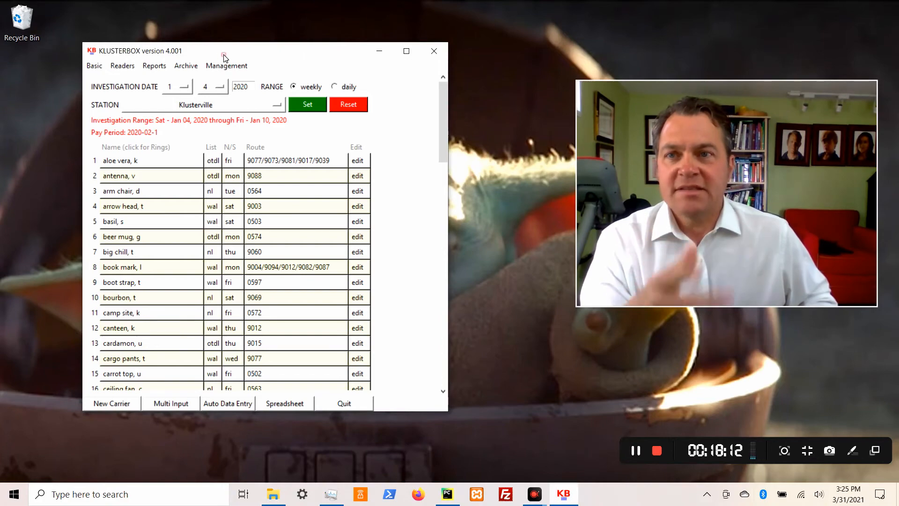
Step: Generate the Carrier Route and NS Day report for Klusterville, and close the report after viewing it
left_click(154, 66)
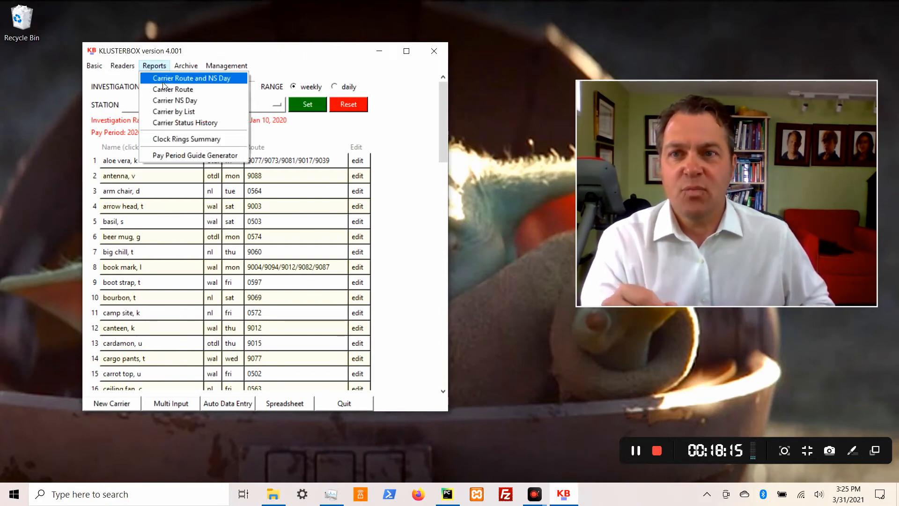
left_click(165, 81)
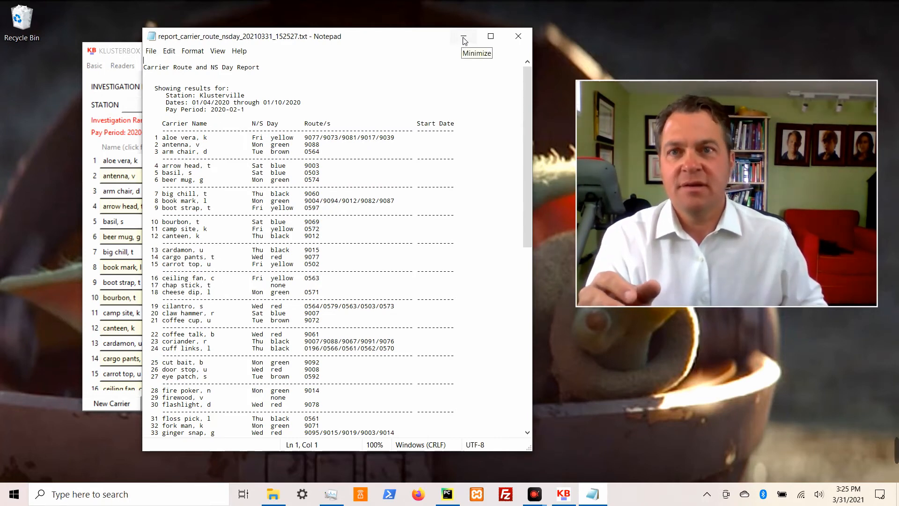
left_click(518, 36)
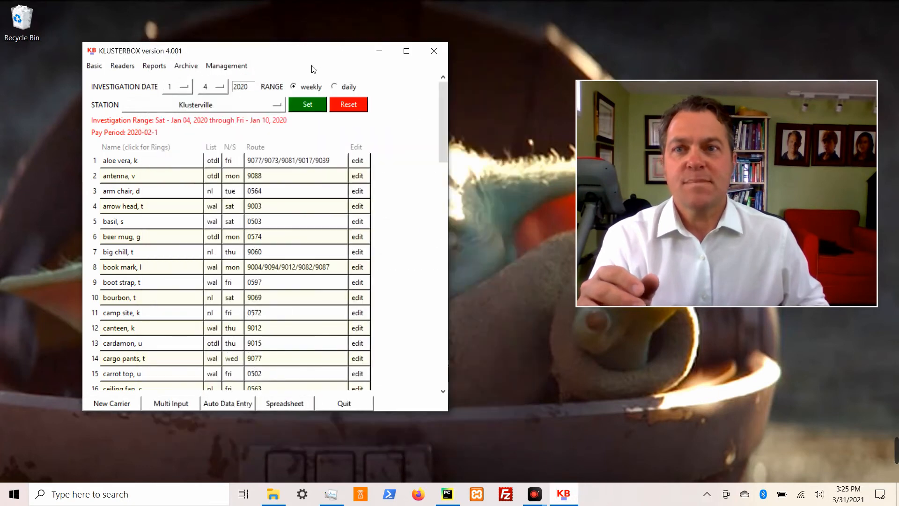
Step: Generate the Carrier by List report for Klusterville, and close the report after viewing it
left_click(154, 66)
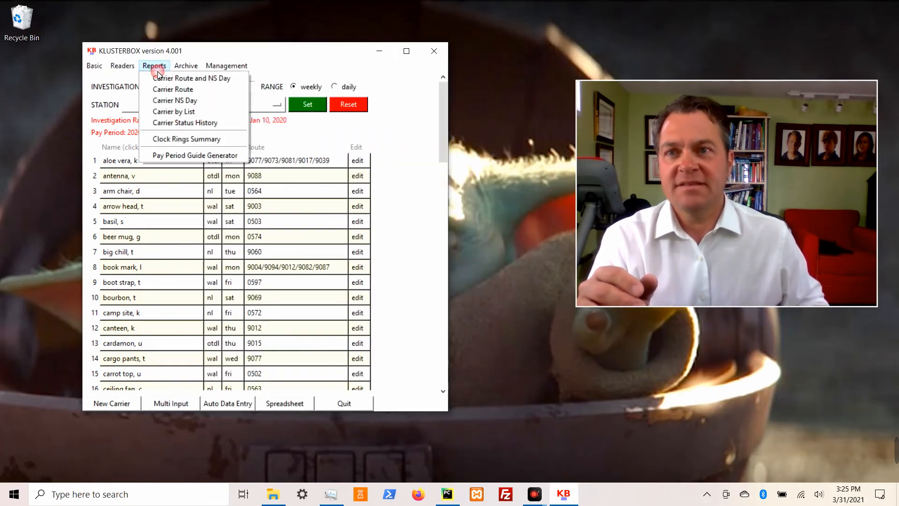
left_click(168, 111)
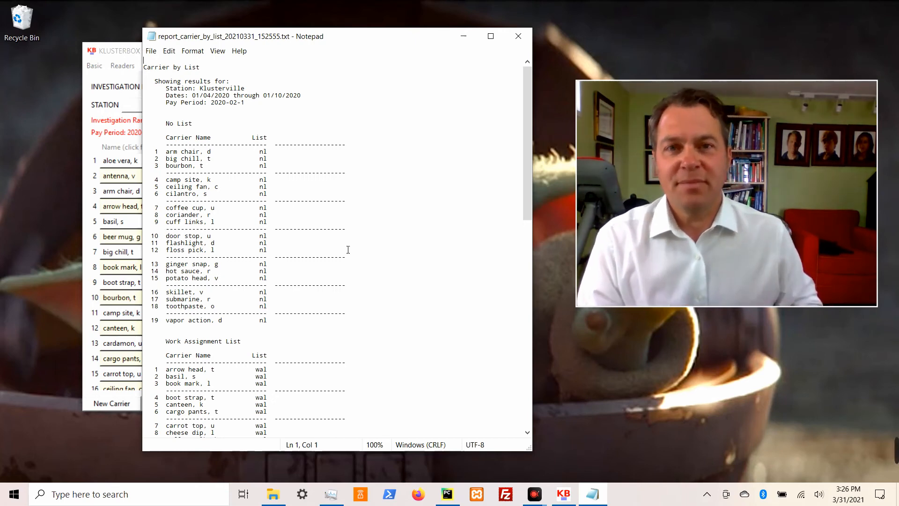
left_click(517, 37)
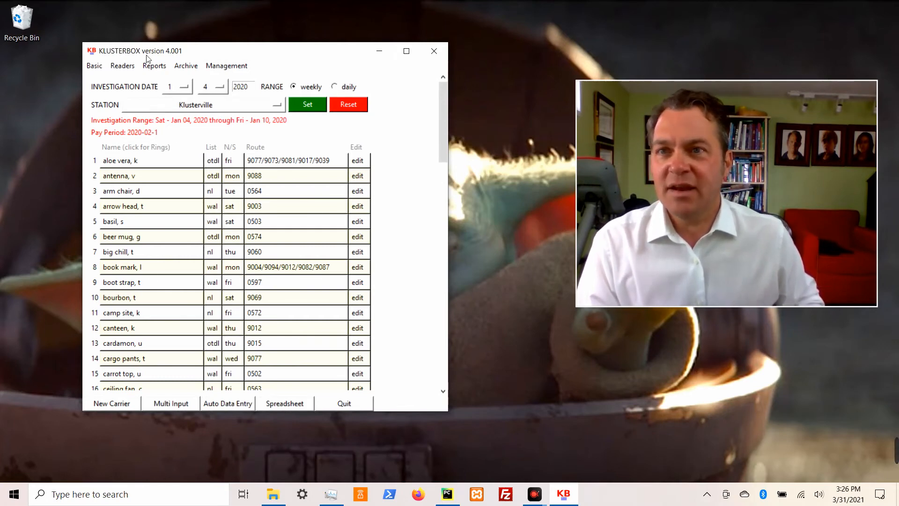
Step: Generate the status history report for the first carrier of Klusterville, close it, look through the carrier list and return to the main screen
left_click(153, 66)
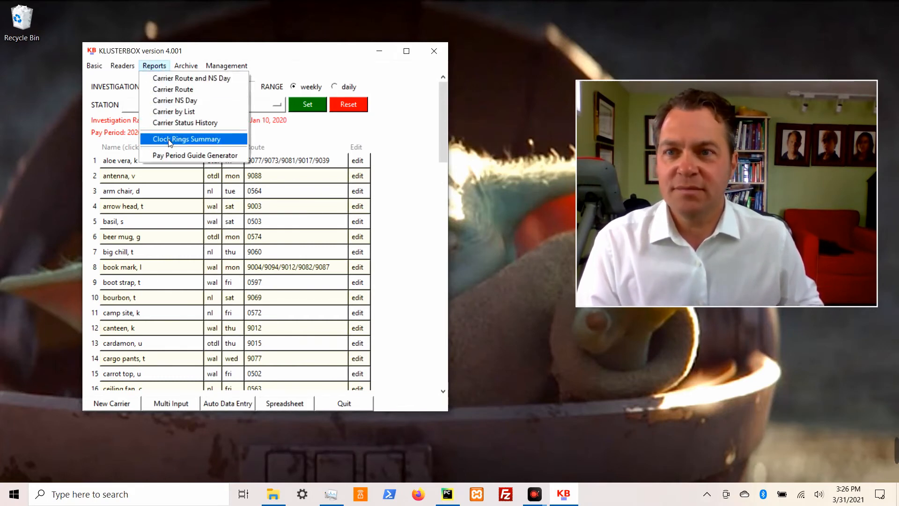
left_click(174, 124)
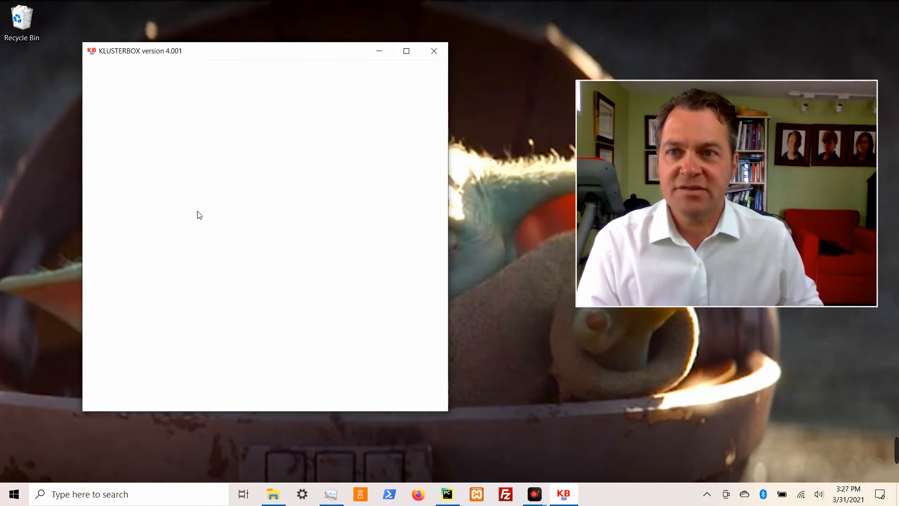
left_click(271, 195)
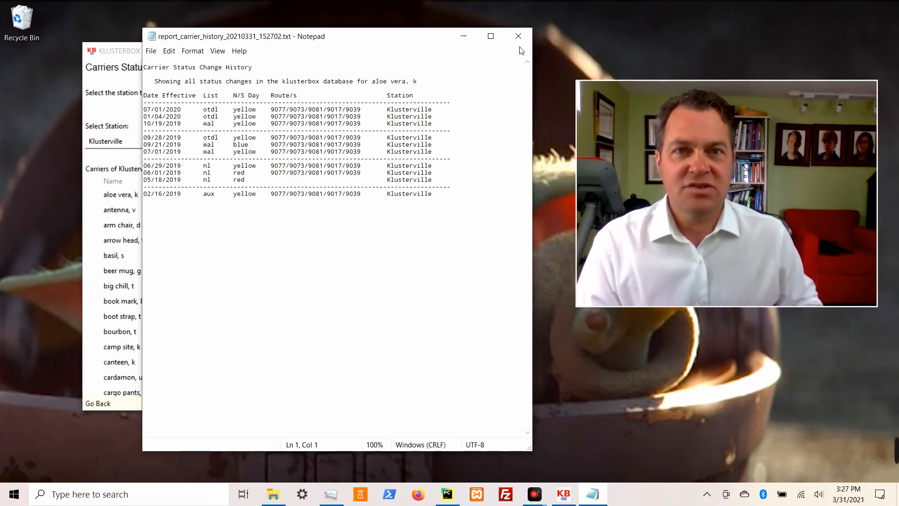
left_click(518, 35)
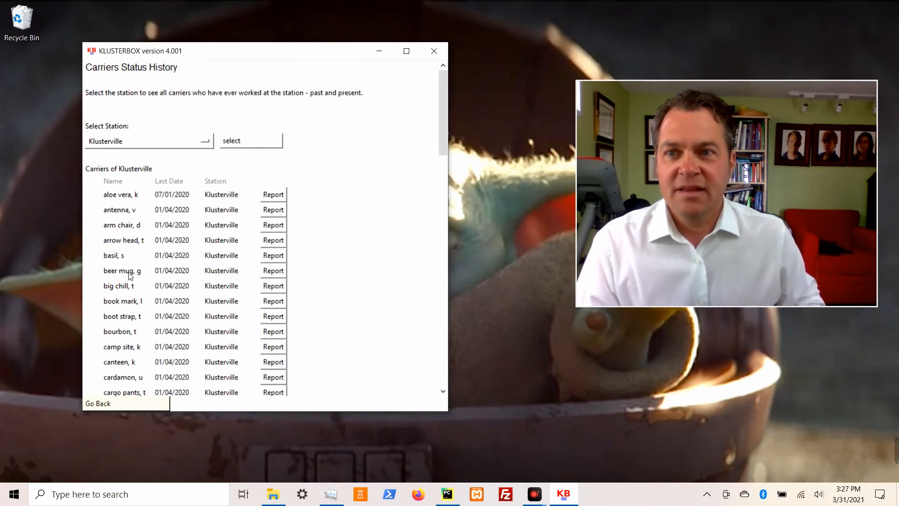
scroll(204, 207, "down", 3)
scroll(204, 208, "up", 3)
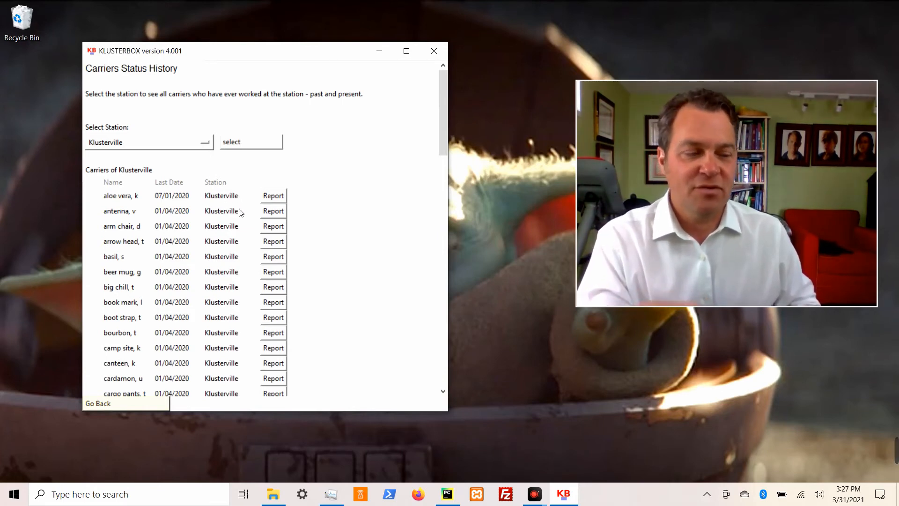
left_click(130, 408)
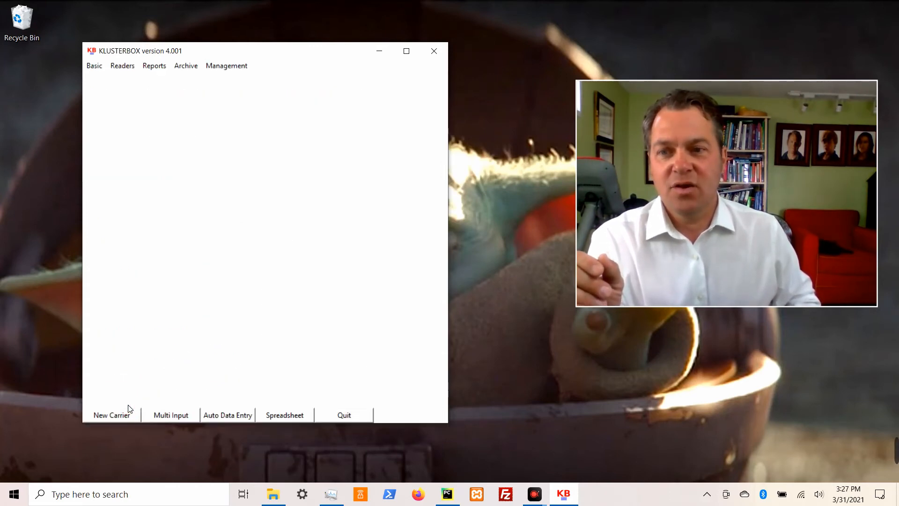
Step: Generate the Clock Rings Summary report for Klusterville, and close the report after viewing it
left_click(159, 67)
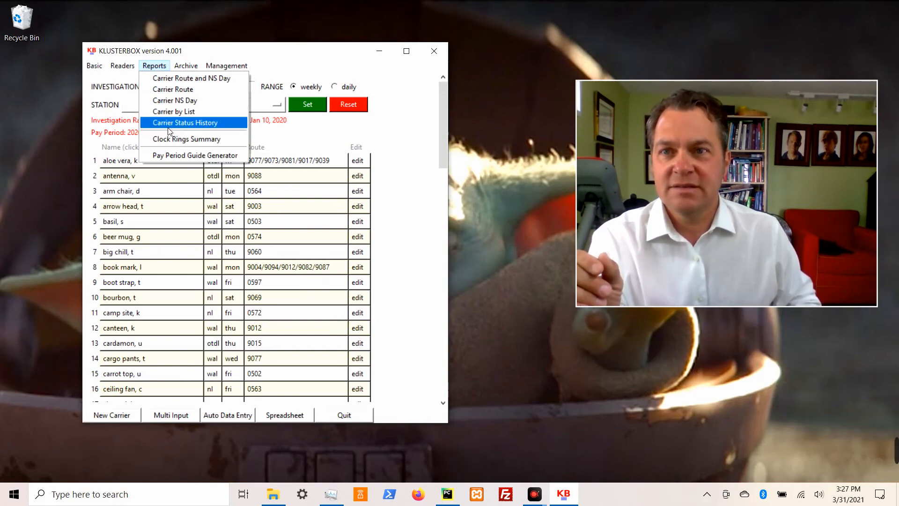
left_click(161, 140)
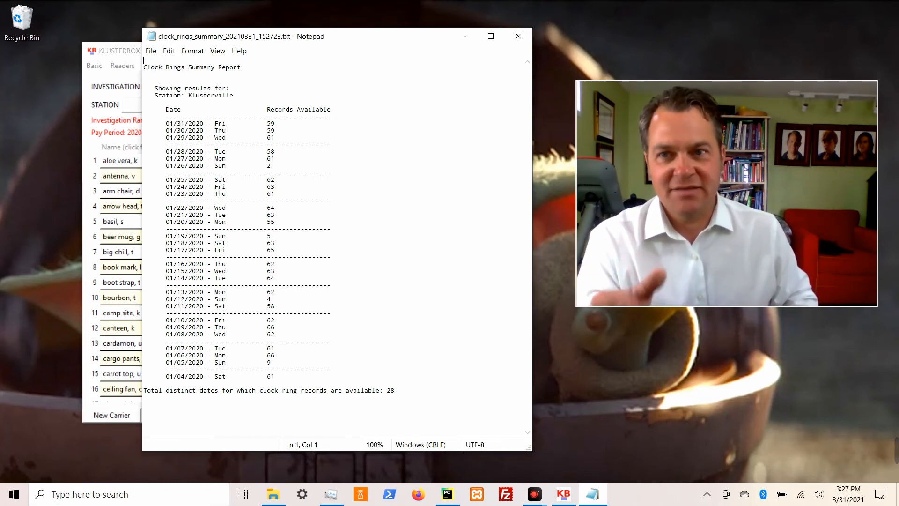
left_click(518, 36)
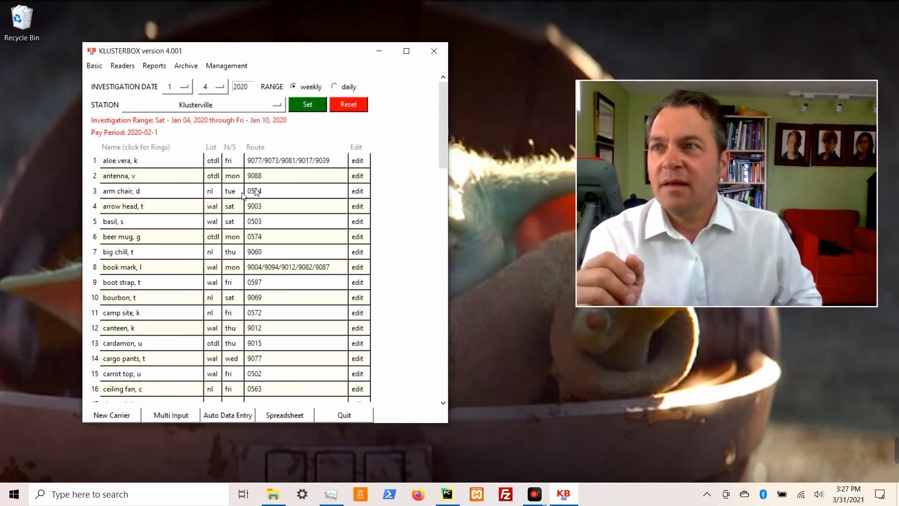
Step: Generate a pay period guide for the year 1985, and close the guide after viewing it
left_click(159, 66)
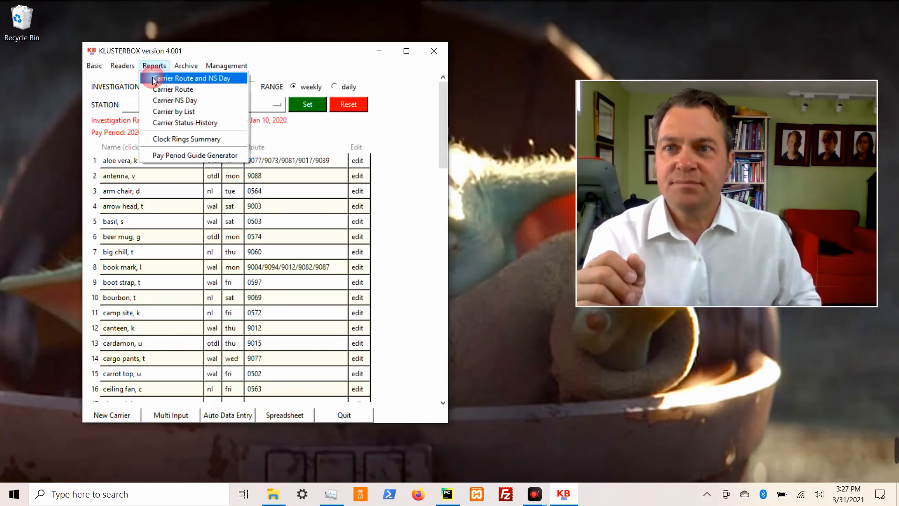
left_click(168, 156)
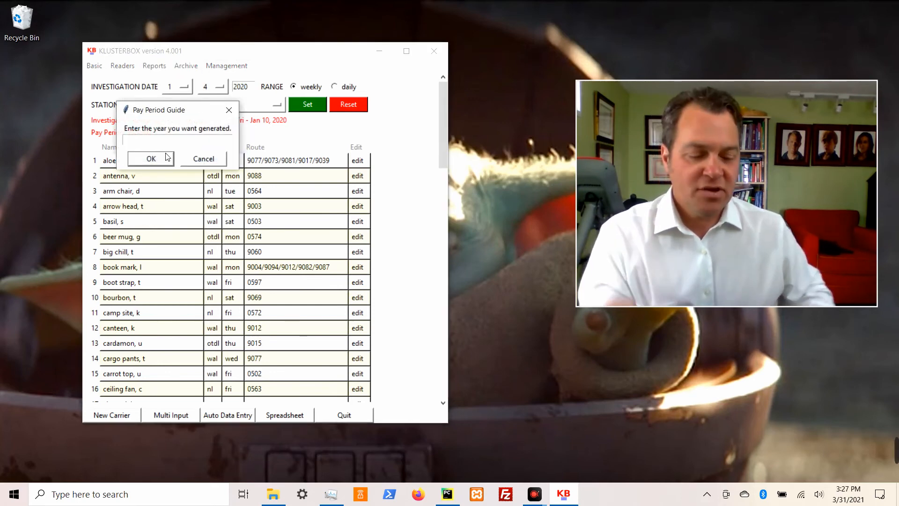
type("1985")
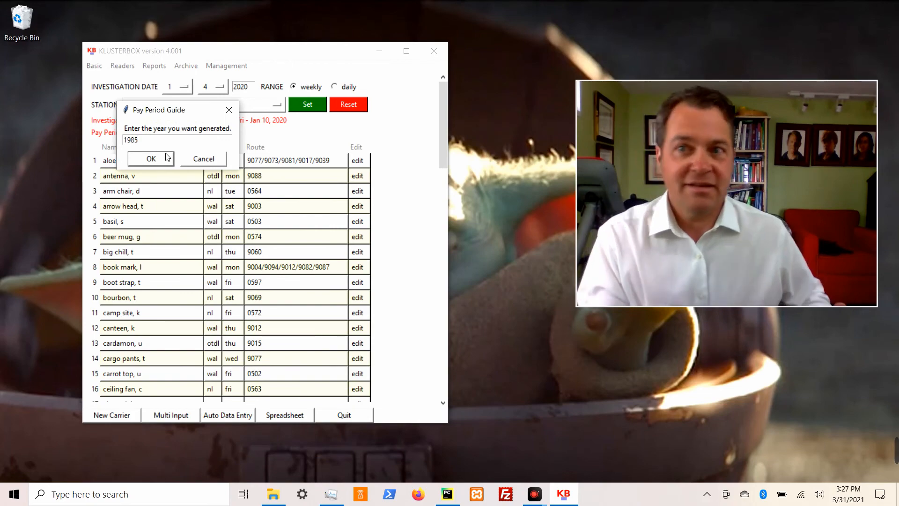
left_click(167, 156)
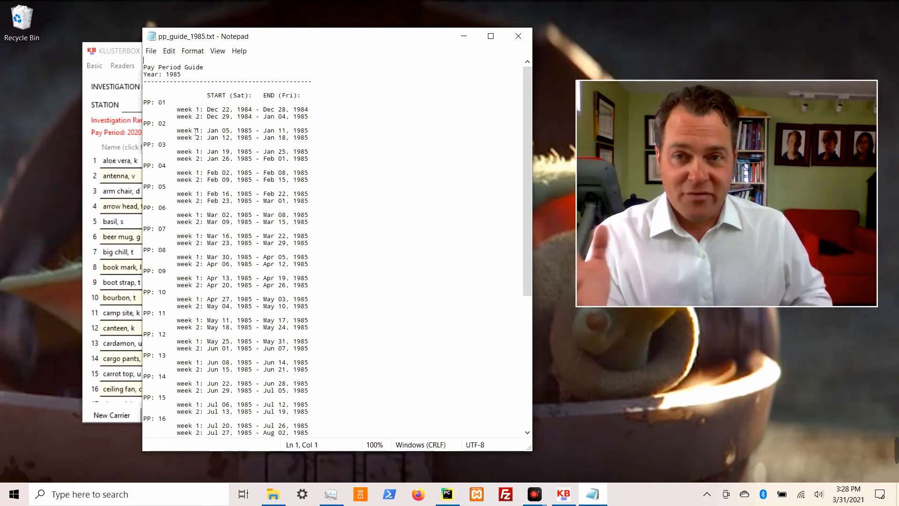
left_click(517, 31)
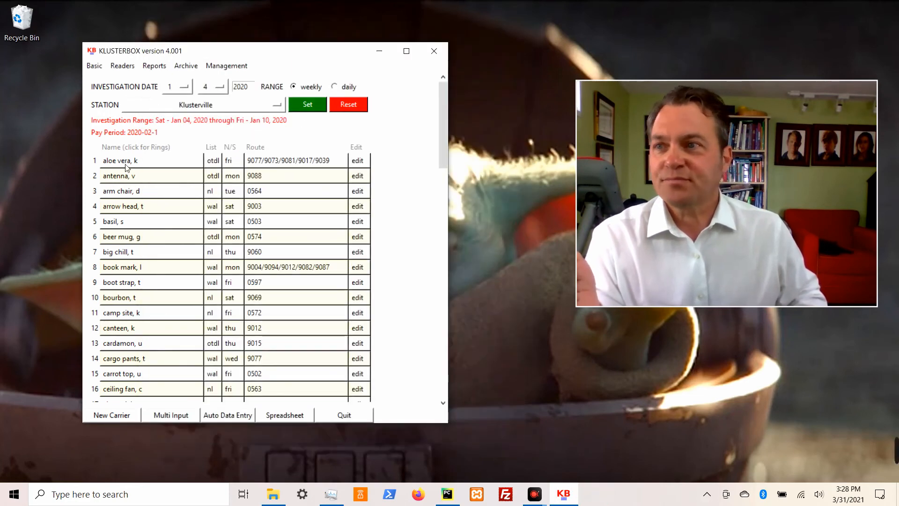
Step: Review the database page's record counts, record deletion options and database reset option, and return to the main screen
left_click(242, 67)
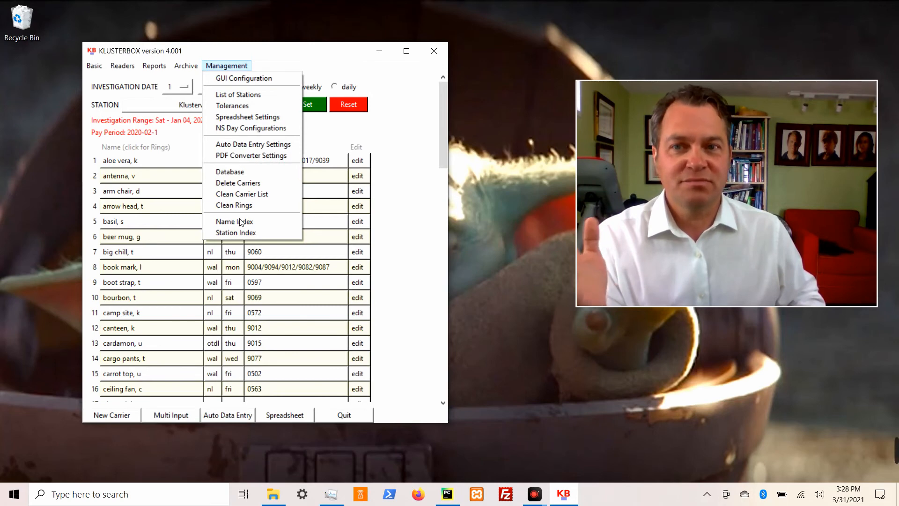
left_click(240, 177)
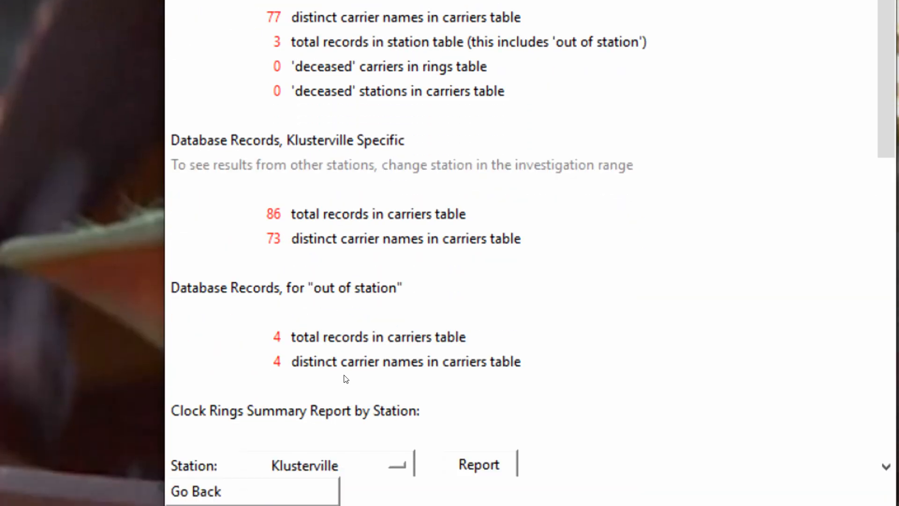
scroll(364, 308, "down", 7)
scroll(361, 243, "down", 1)
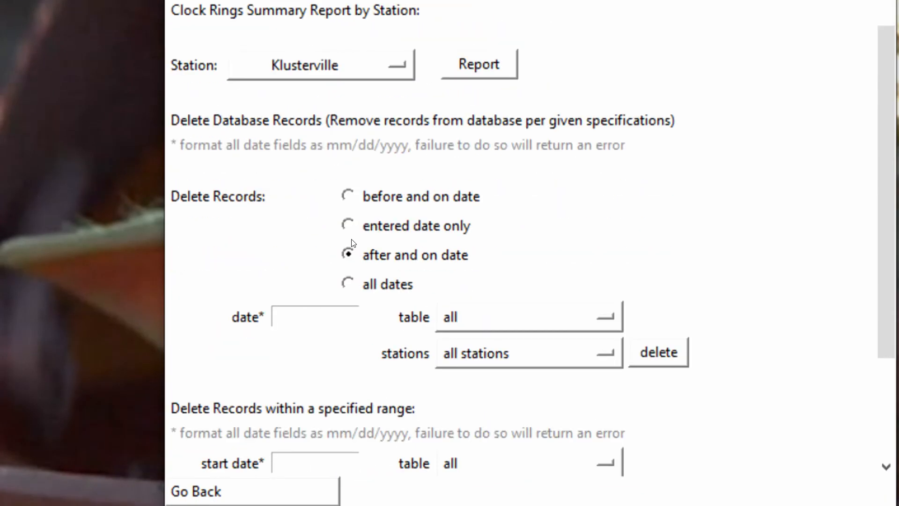
scroll(327, 267, "down", 1)
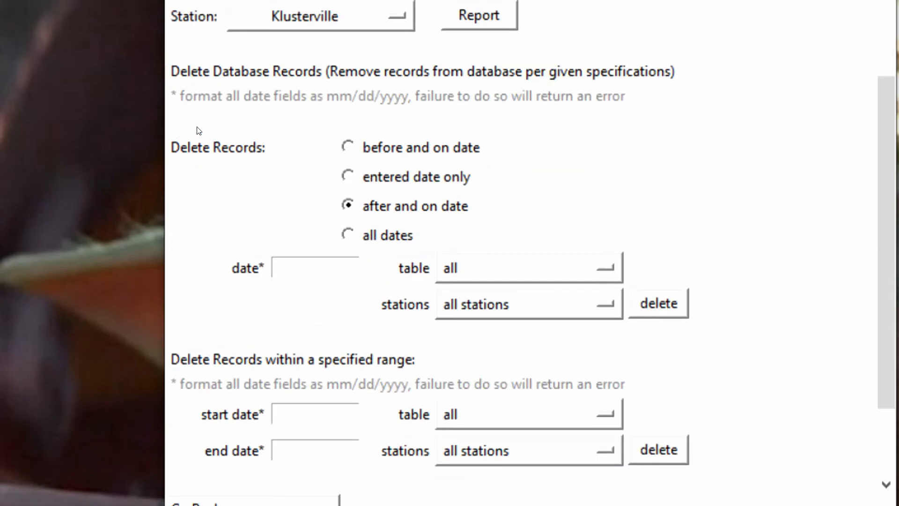
scroll(328, 166, "down", 2)
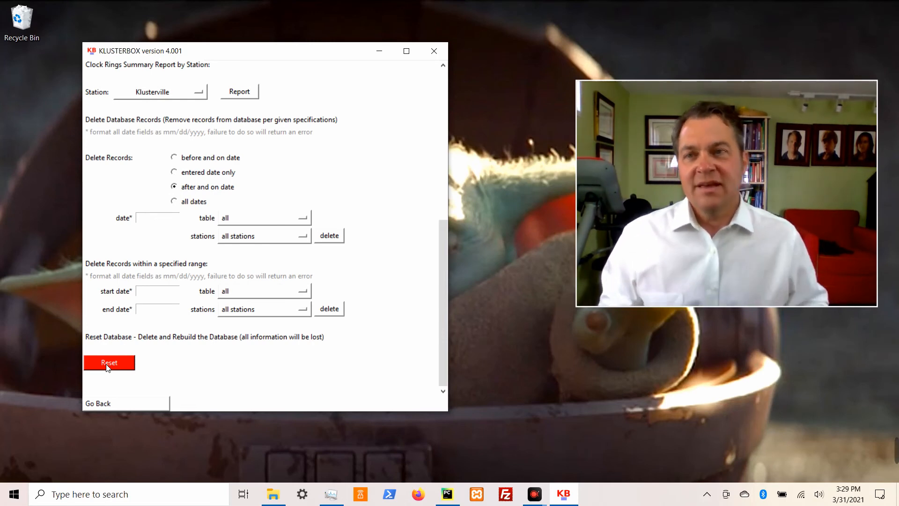
left_click(143, 404)
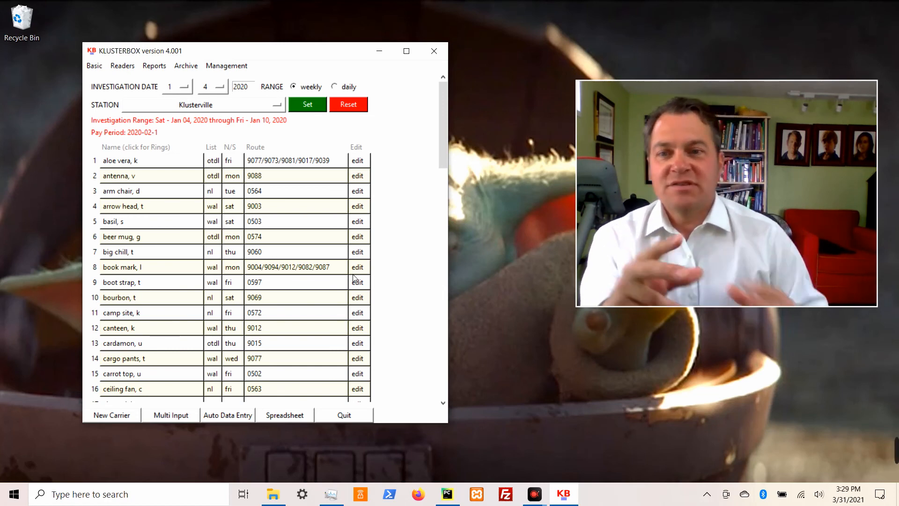
Step: Open the About Klusterbox page and review its version details, contact information, web links and project documentation list
left_click(94, 70)
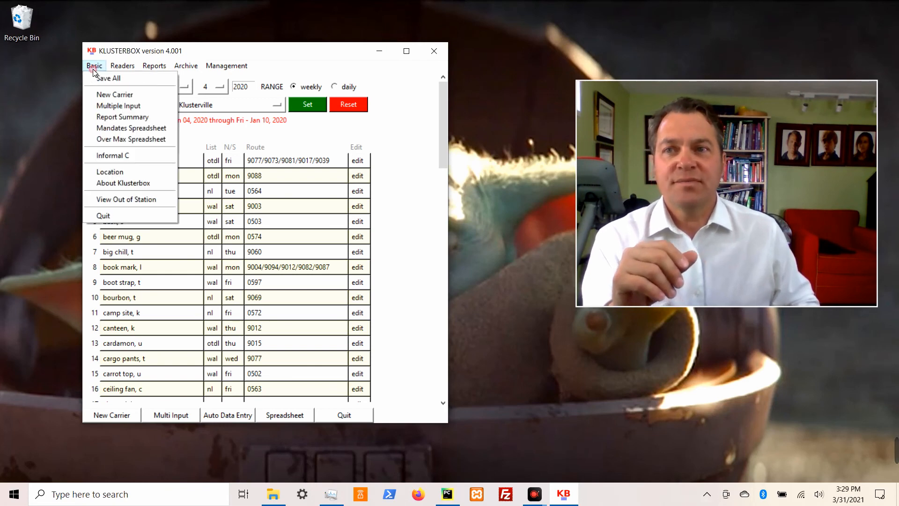
left_click(119, 183)
scroll(222, 194, "down", 5)
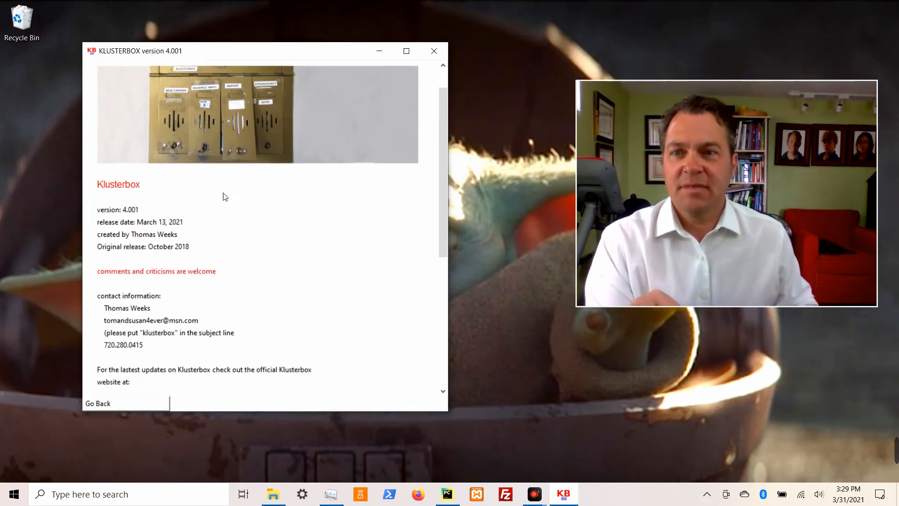
scroll(211, 161, "down", 3)
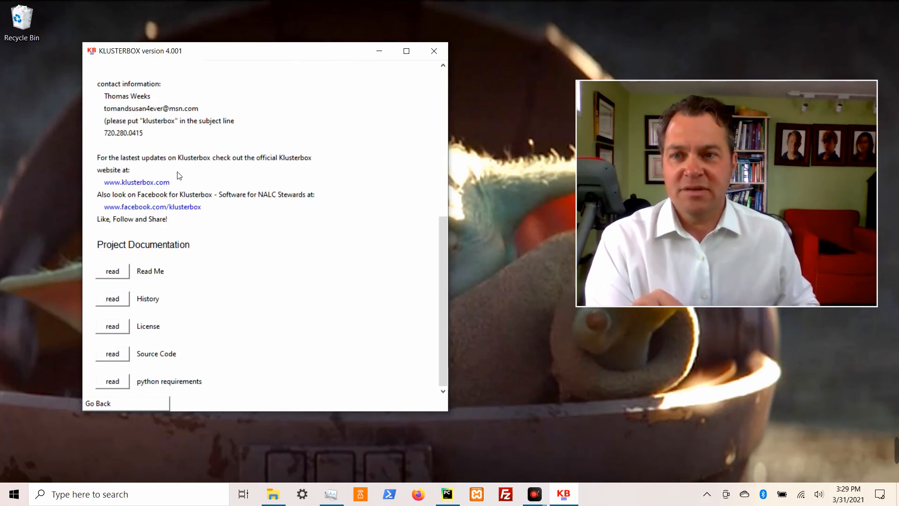
left_click(144, 182)
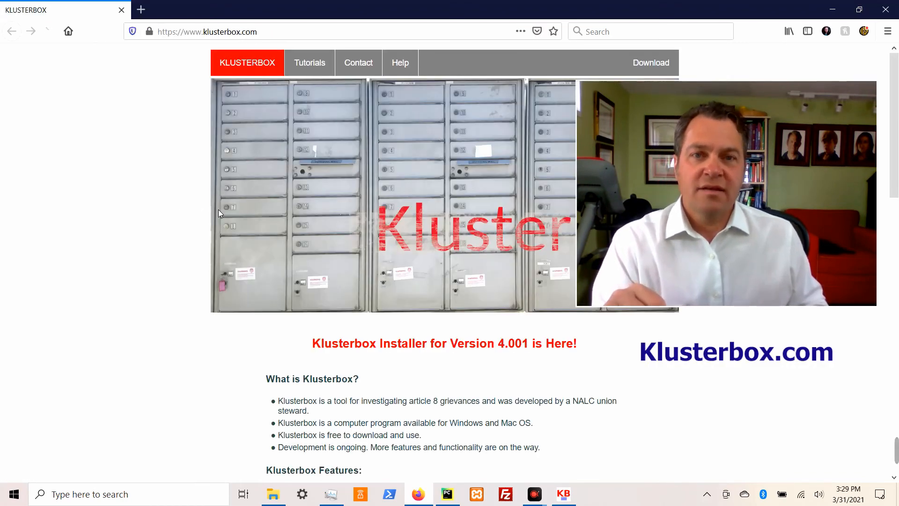
scroll(346, 256, "down", 3)
scroll(347, 260, "up", 1)
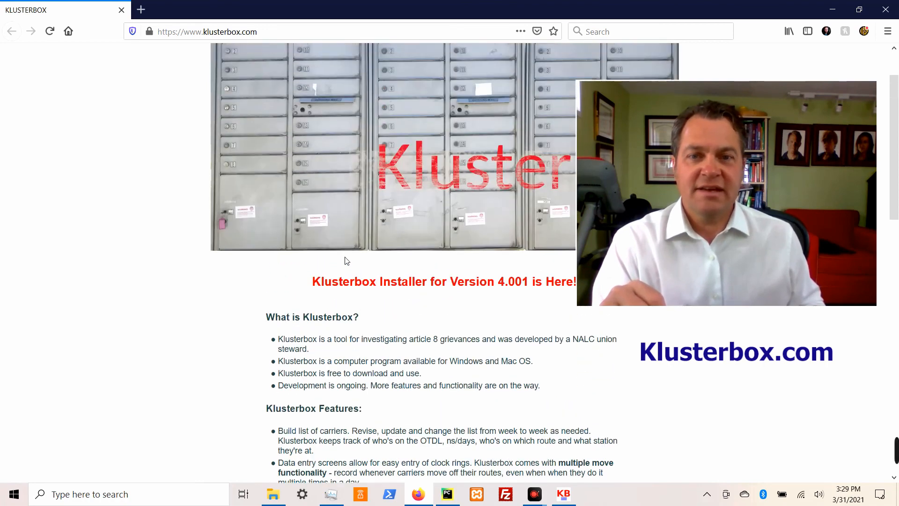
scroll(396, 228, "down", 4)
scroll(396, 228, "up", 5)
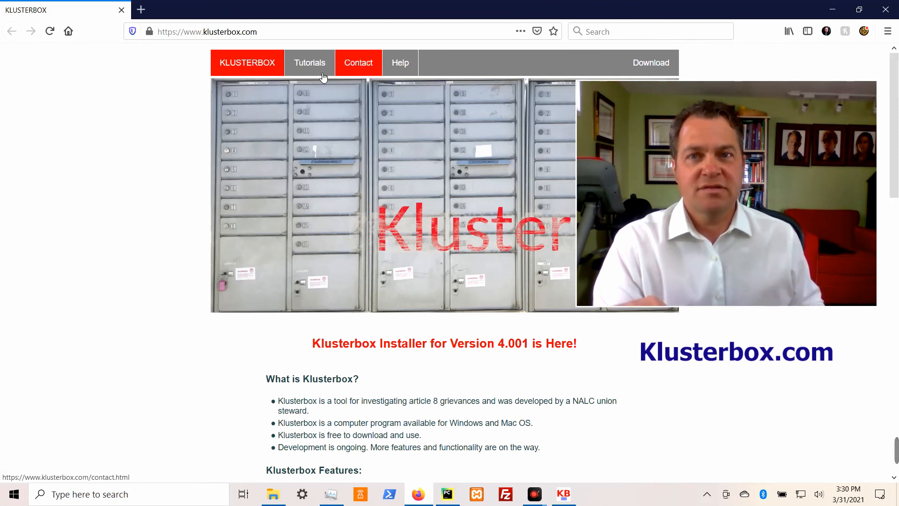
Step: Open the website's Download page and review the Windows installers, legacy versions, Linux notes, spreadsheet downloads and legal information
left_click(667, 61)
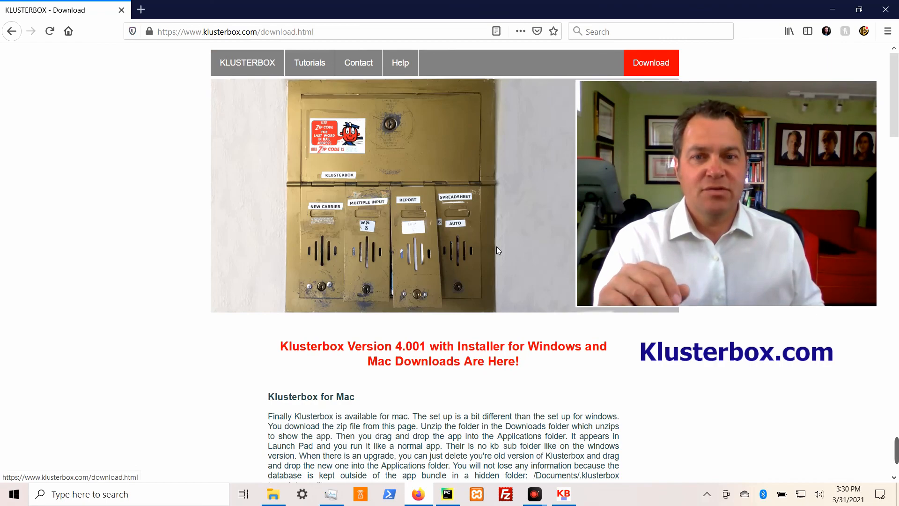
scroll(423, 347, "down", 6)
scroll(423, 346, "down", 18)
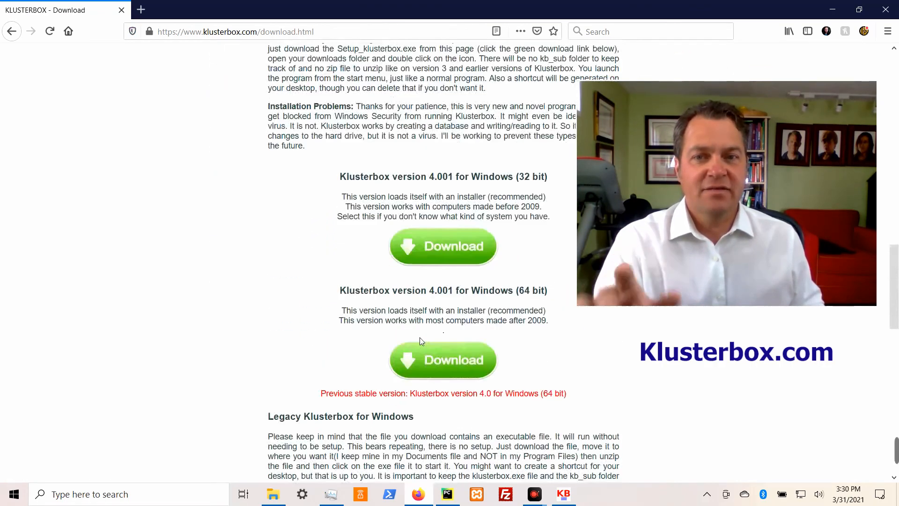
scroll(425, 337, "down", 10)
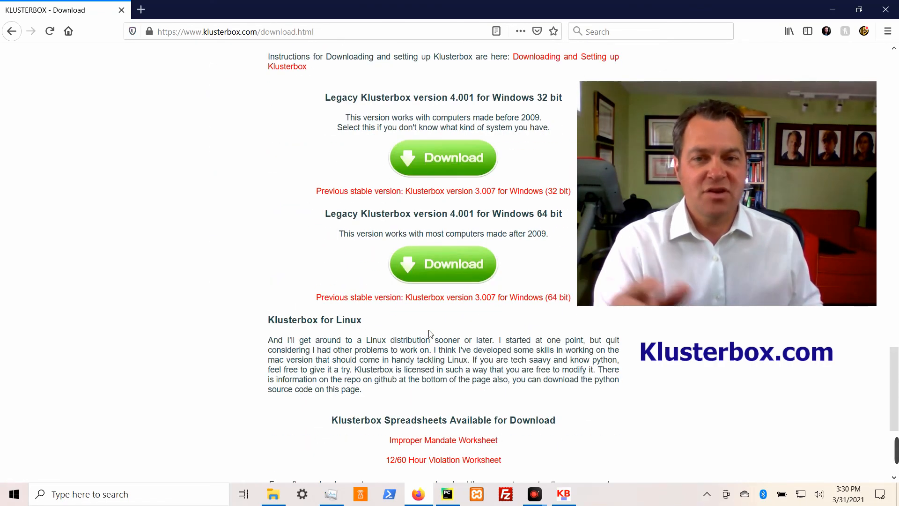
scroll(429, 333, "up", 3)
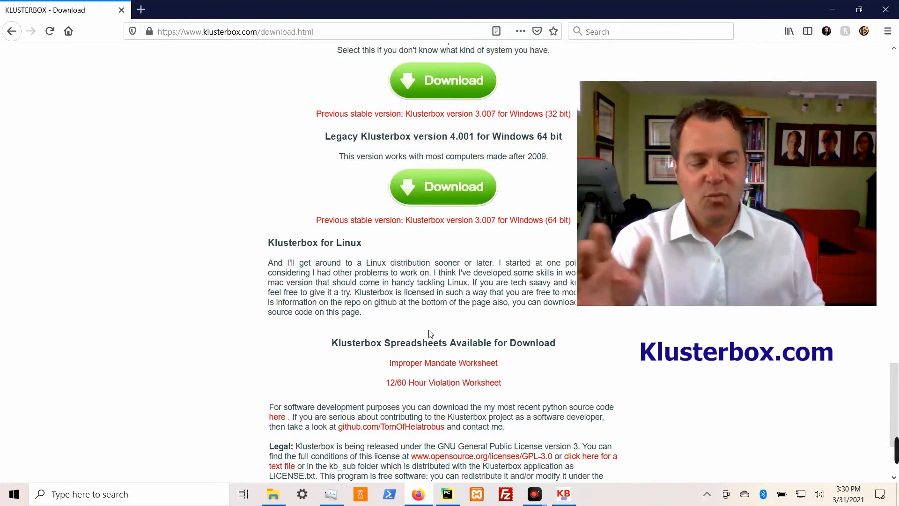
scroll(429, 334, "down", 3)
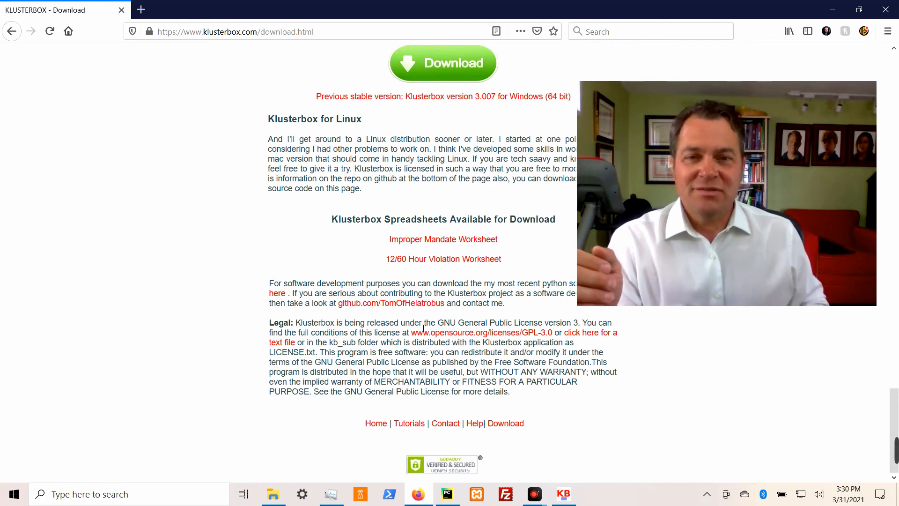
scroll(423, 327, "up", 1)
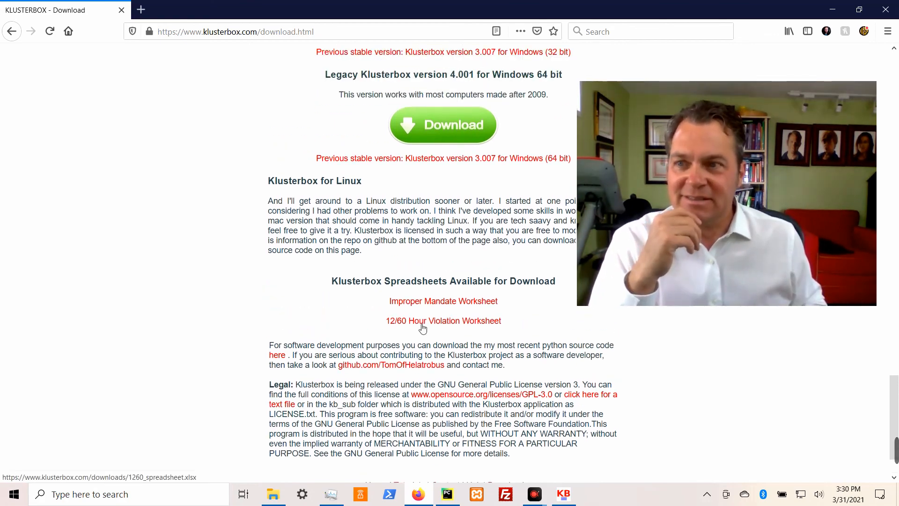
scroll(422, 328, "up", 12)
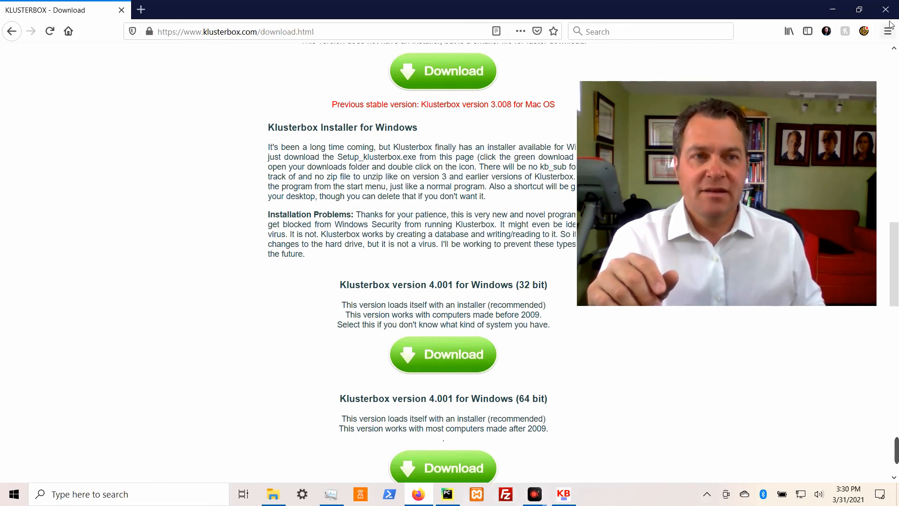
Step: Switch back to Klusterbox, open its Facebook page from the About page, and look through the page's posts
left_click(565, 500)
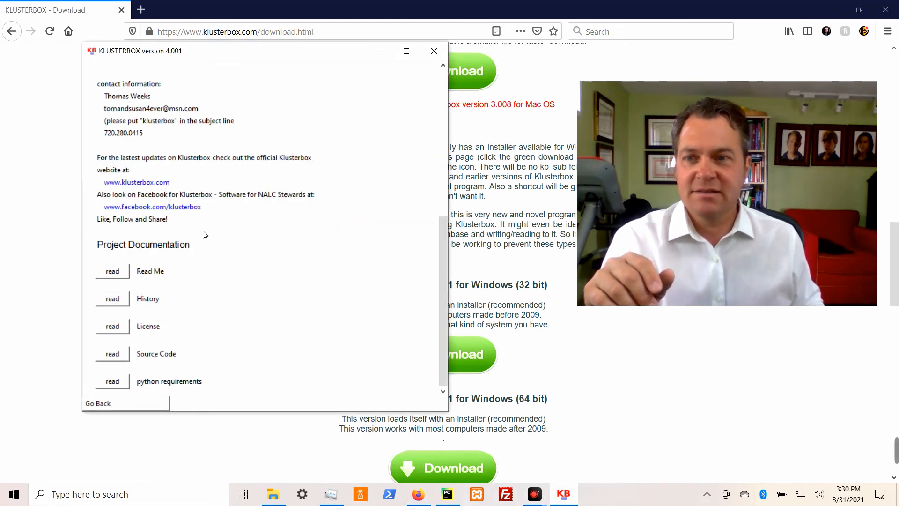
left_click(154, 209)
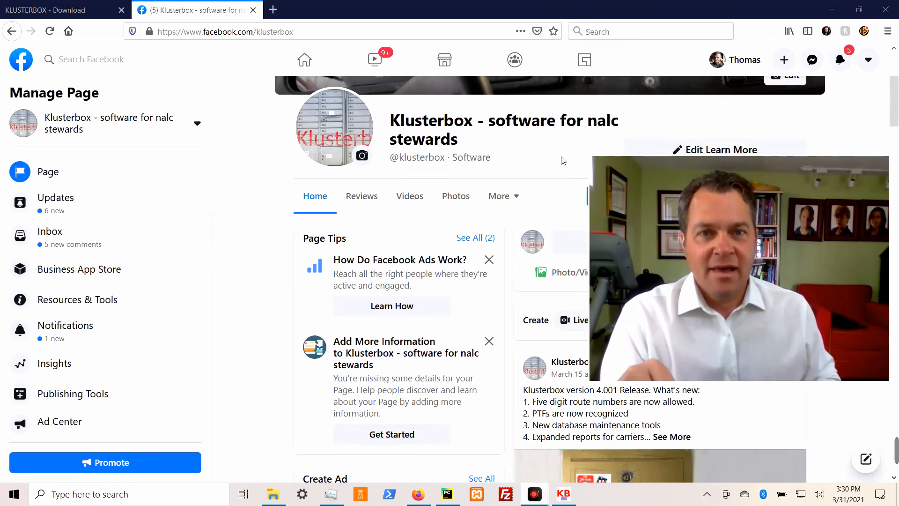
scroll(473, 190, "down", 7)
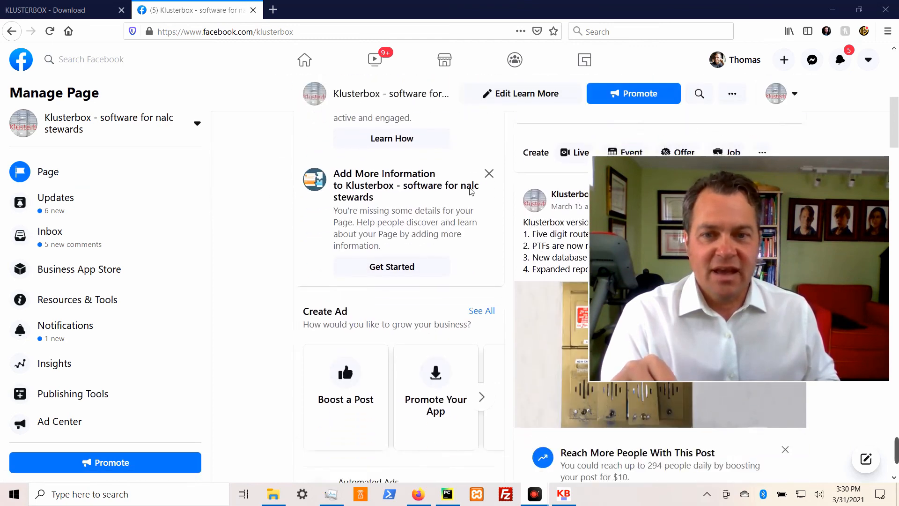
scroll(473, 192, "down", 2)
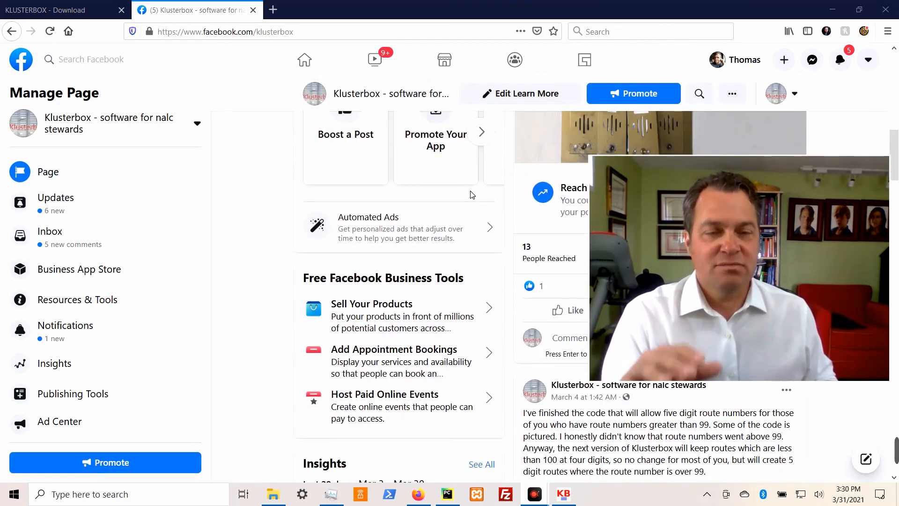